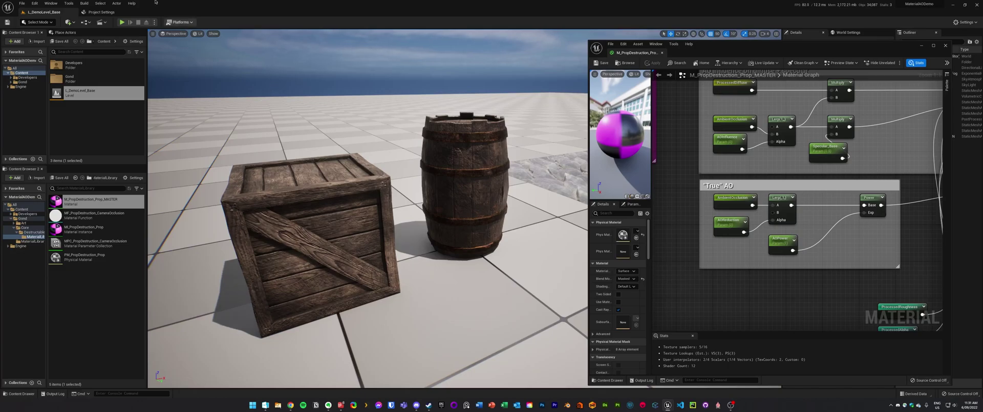
- Open the project settings and search them for "static light"
click(34, 3)
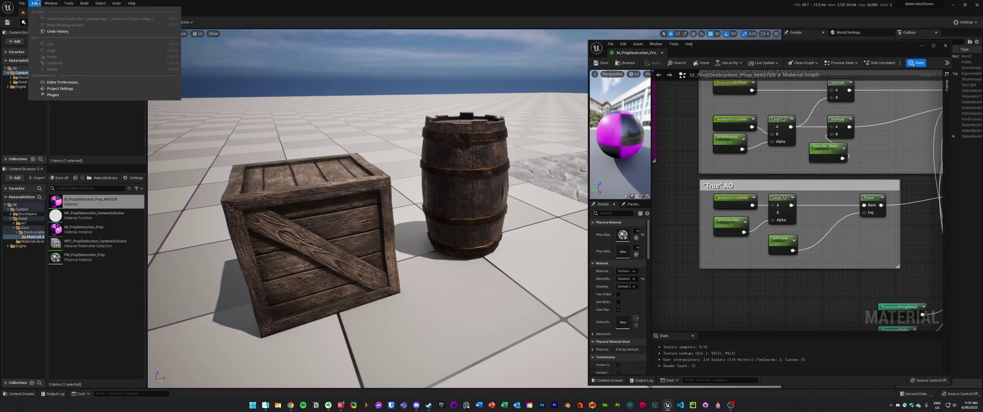
click(61, 89)
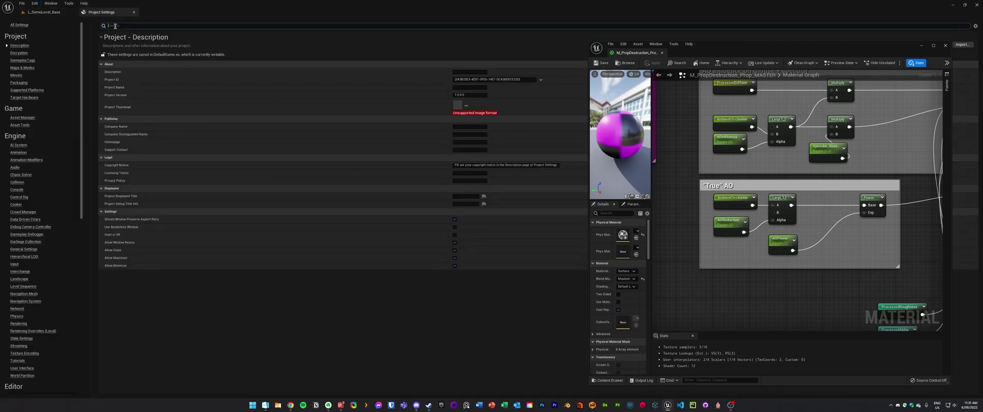
text(static light)
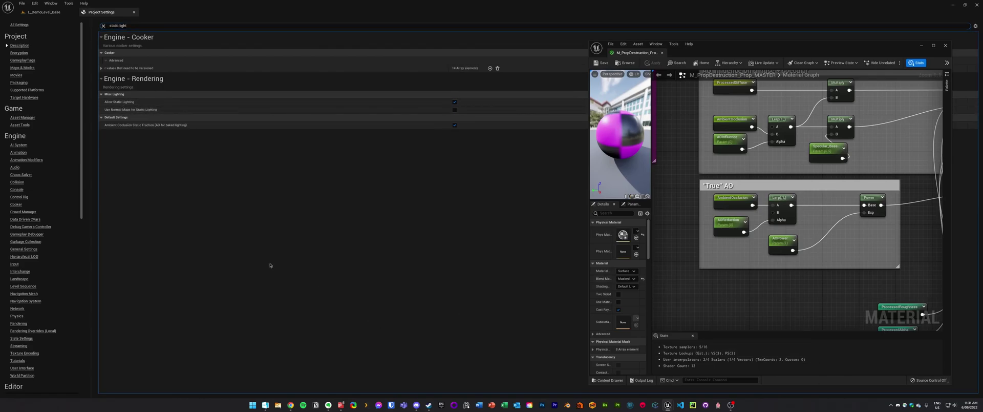
mouse_move(127, 103)
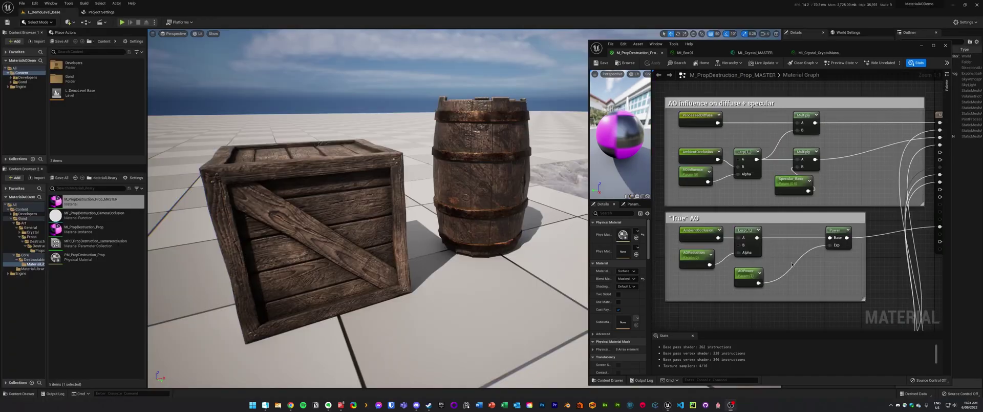
- Set the default value of the AOPower parameter in the "True" AO group to 100
right_drag(792, 265, 796, 267)
right_drag(489, 248, 489, 242)
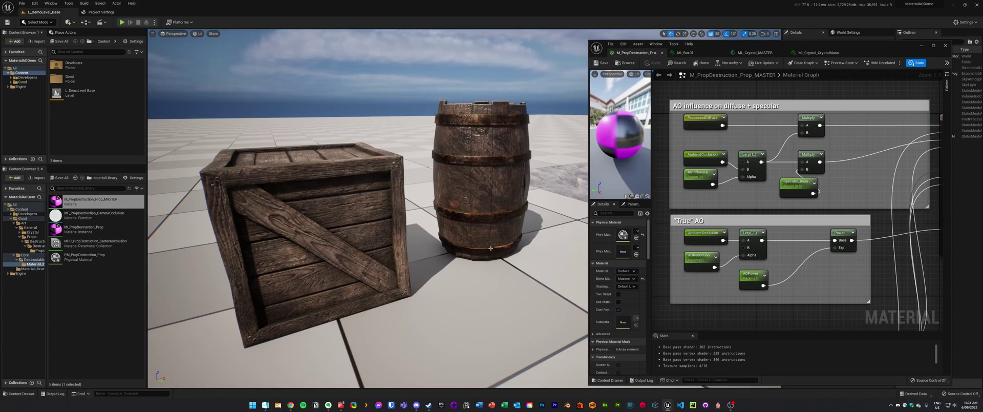
mouse_move(416, 220)
right_down()
mouse_move(426, 233)
mouse_move(427, 223)
right_up()
click(745, 278)
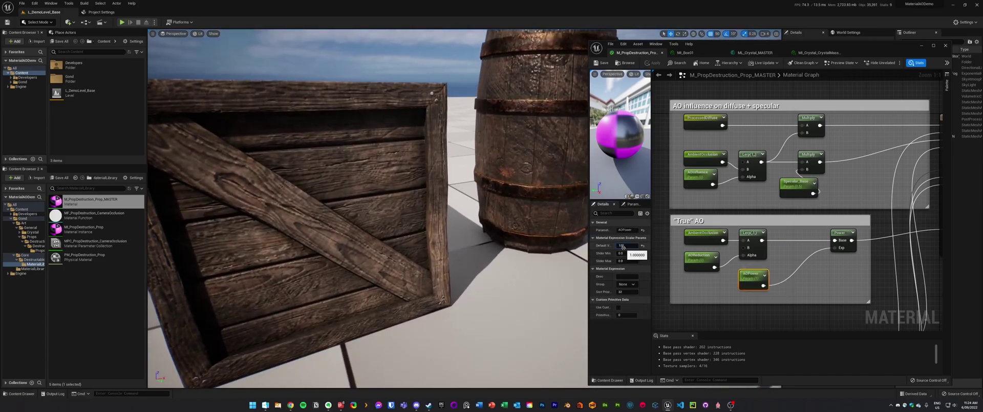
key(Return)
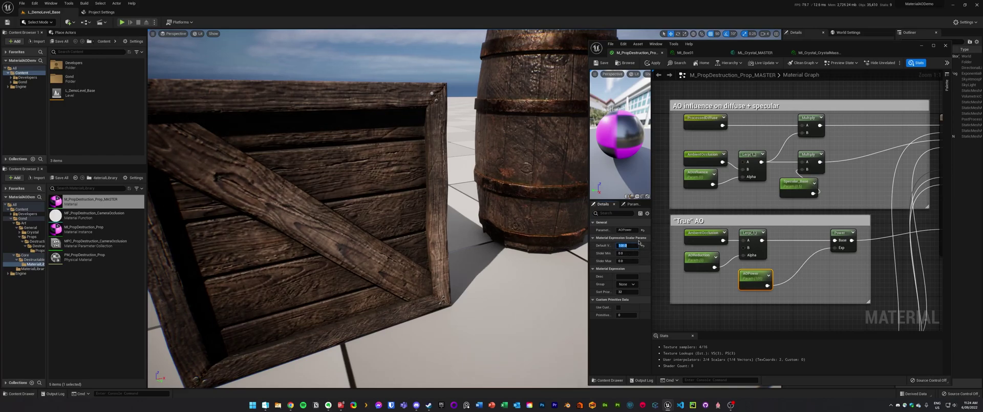
- Return the AOPower default value to 1 and inspect the crate and barrel from farther back
text(1)
key(Return)
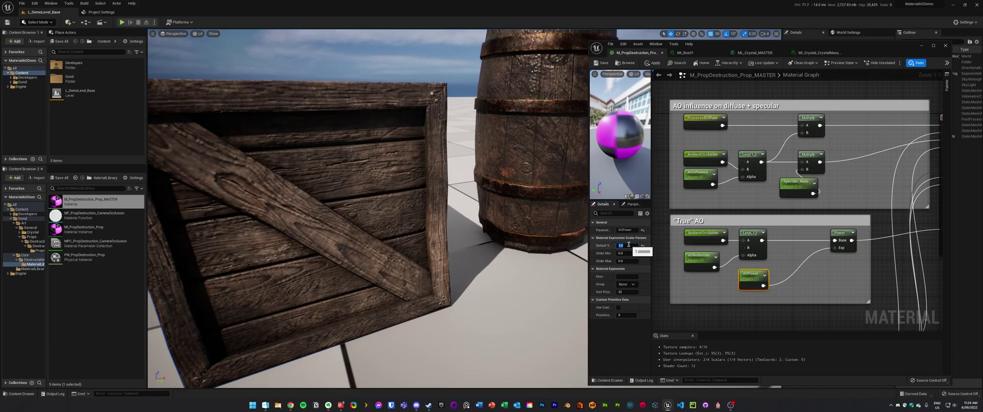
key(s)
mouse_move(367, 207)
right_down()
mouse_move(370, 225)
mouse_move(379, 215)
right_up()
right_drag(475, 210, 476, 210)
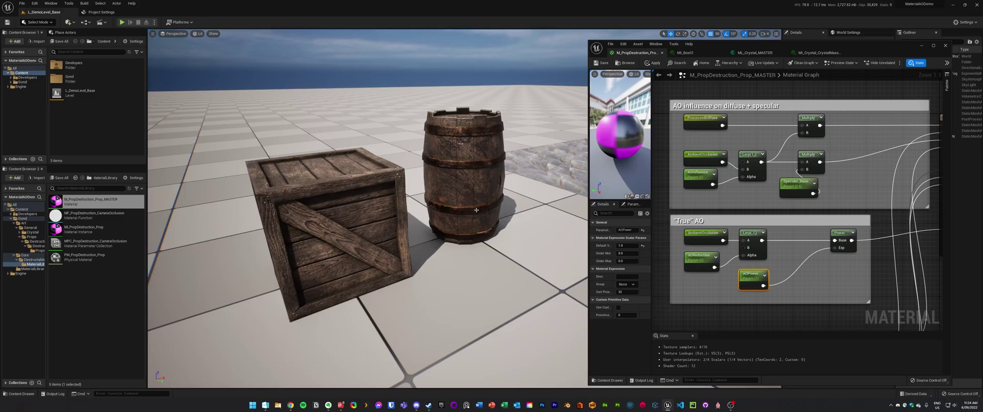
- Rotate the sun light to put the crate's front face in shadow, and set the AOPower default value to 0
key(ctrl+l)
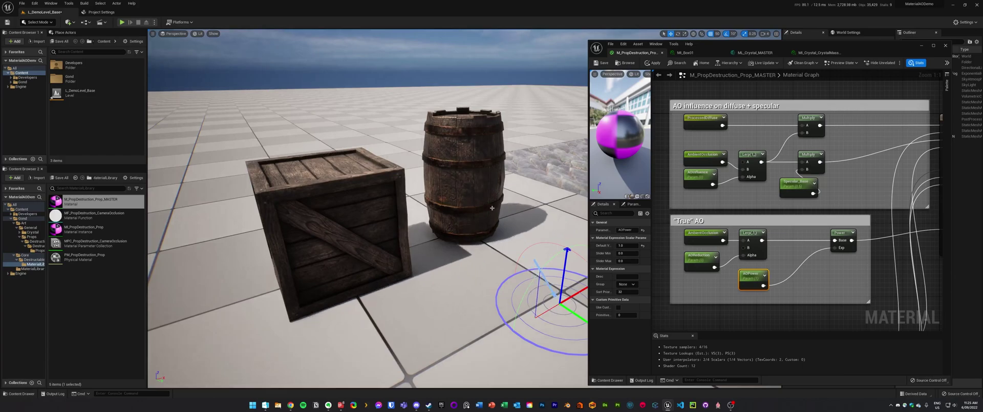
key(ctrl+l)
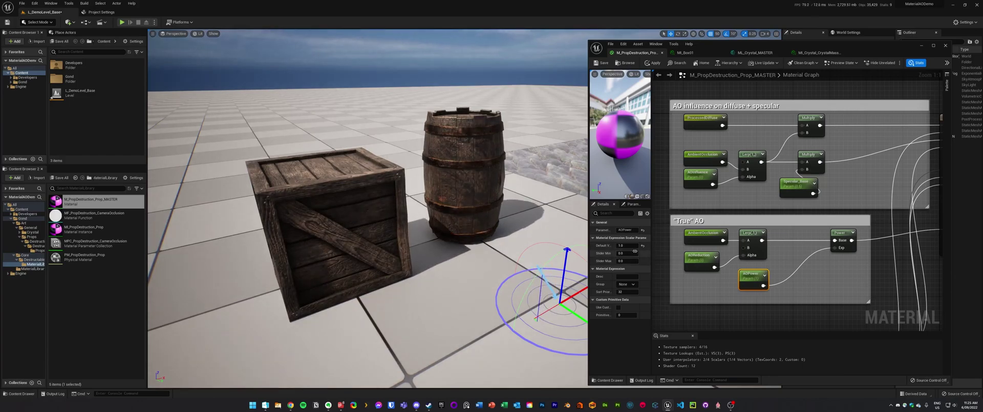
click(625, 245)
text(0)
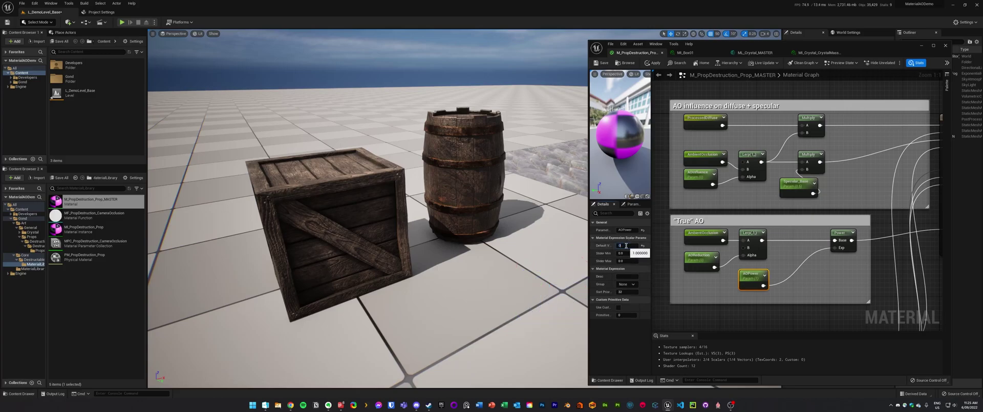
key(Return)
- Set the AOPower default value to 100, and rotate the sun light so it shines on the crate's front face
text(100)
key(Return)
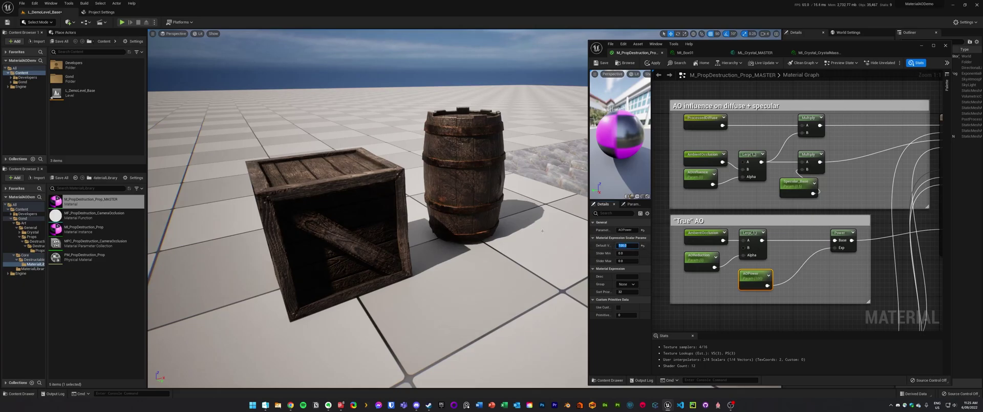
right_drag(542, 230, 549, 230)
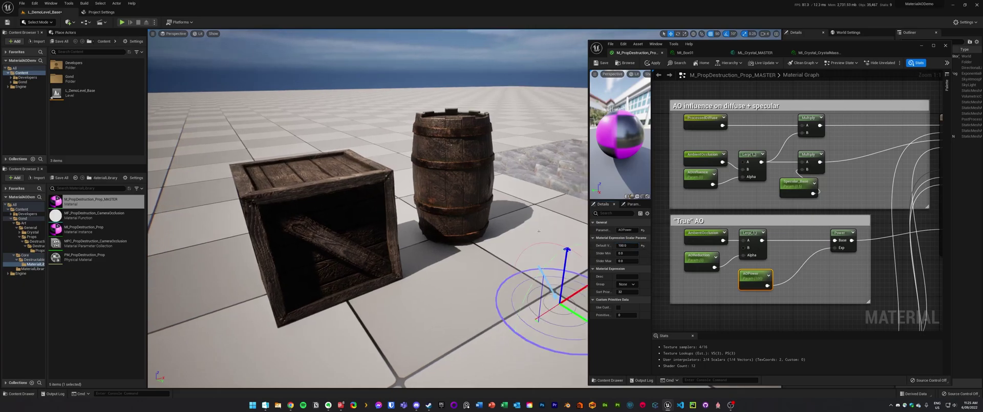
key(ctrl+l)
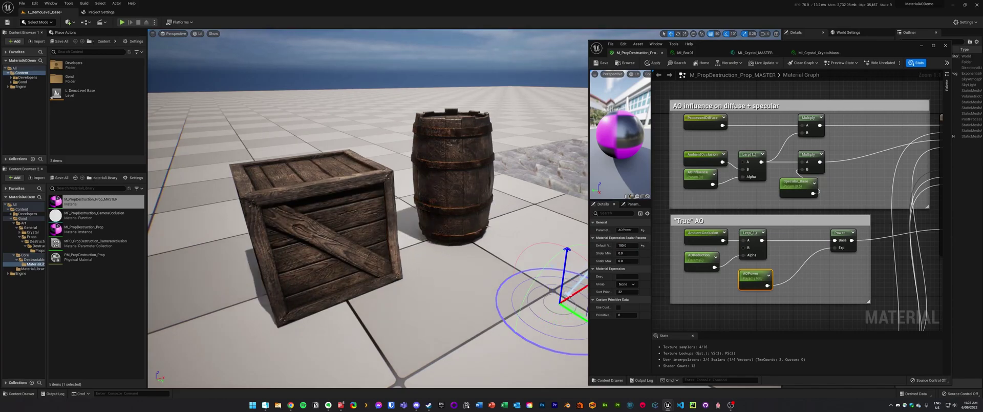
- Reset the AOPower parameter's default value to 1 and inspect the directly lit crate and barrel
right_drag(855, 104, 840, 123)
drag(840, 119, 828, 100)
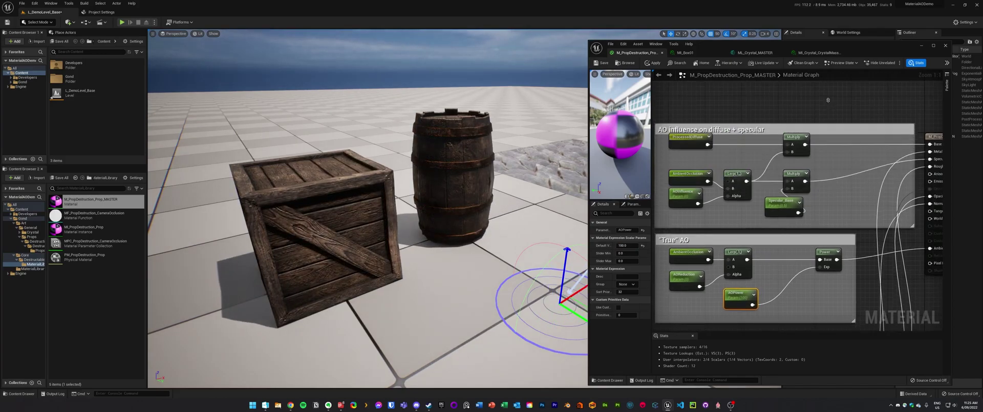
click(783, 115)
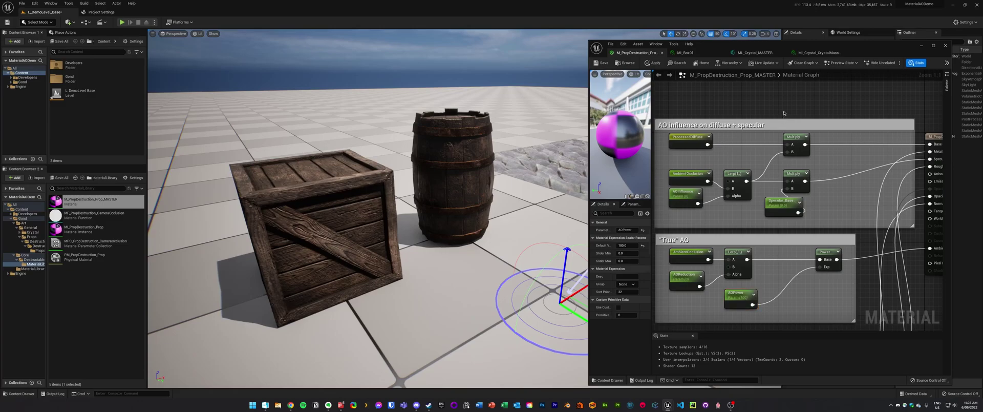
right_drag(783, 113, 795, 87)
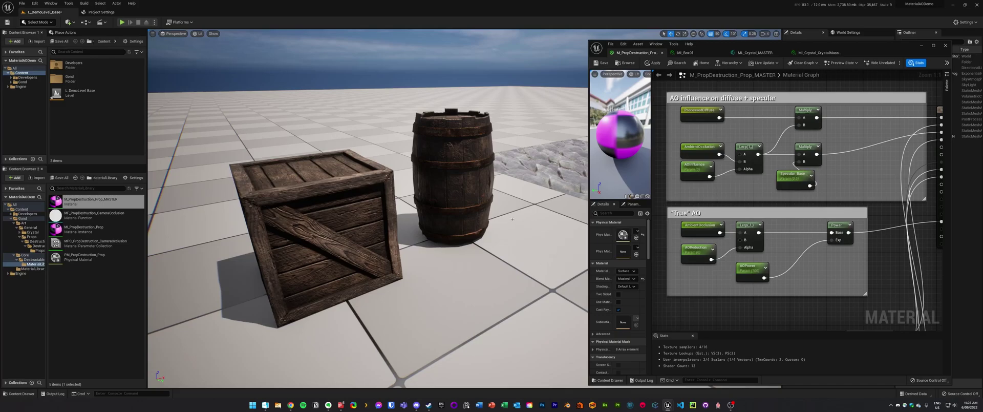
right_drag(512, 219, 515, 213)
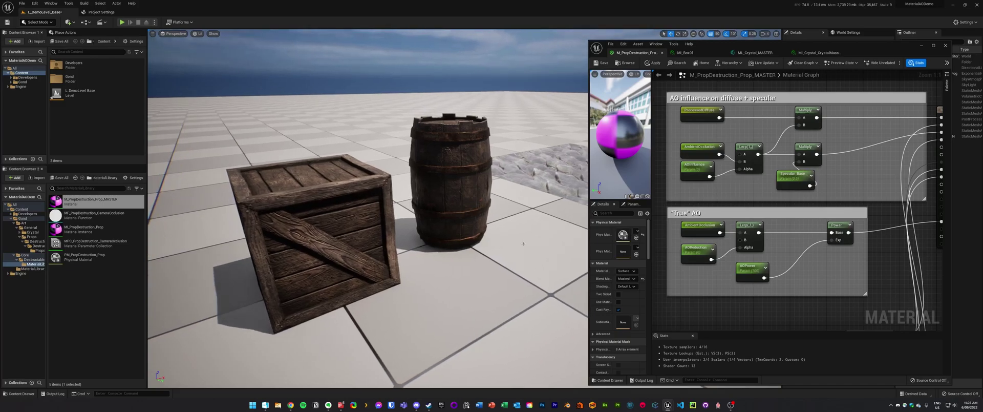
click(752, 275)
click(621, 246)
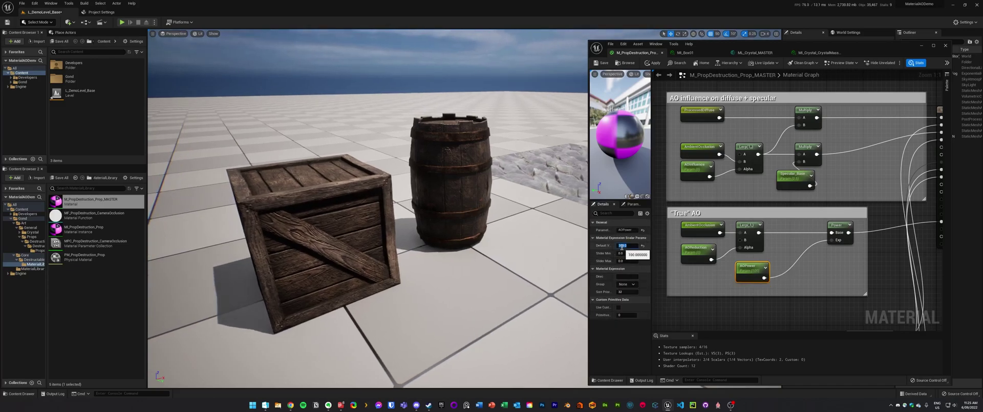
text(1)
key(Return)
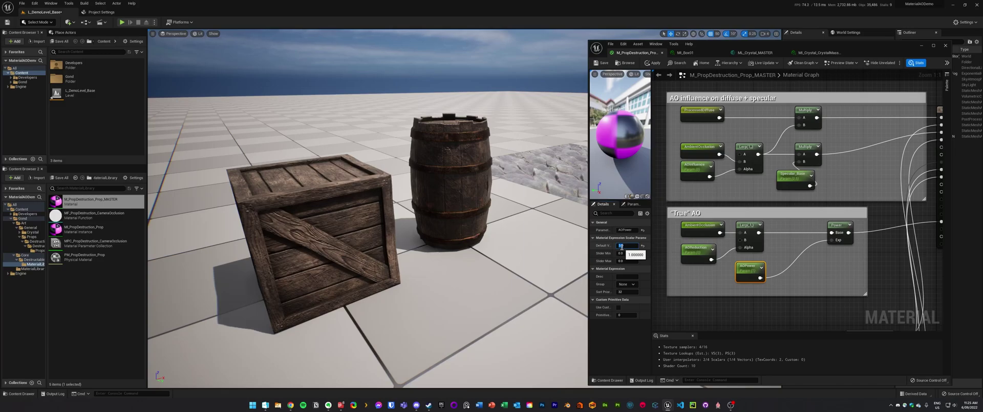
right_drag(368, 205, 370, 202)
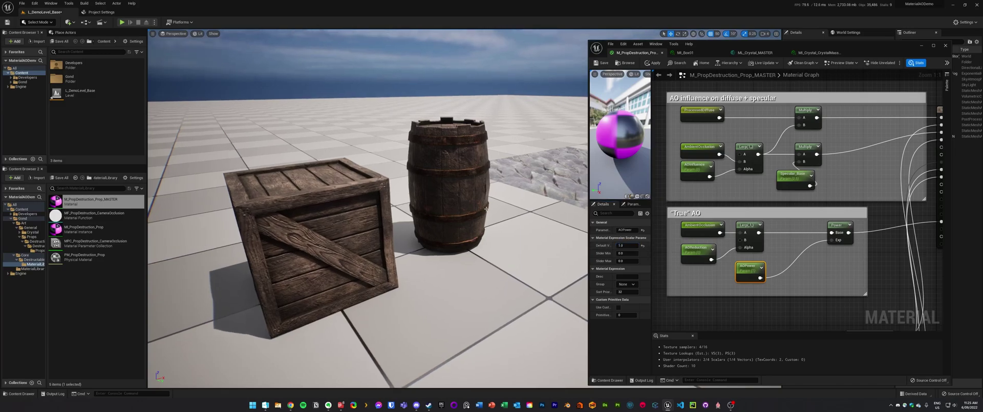
mouse_move(486, 209)
right_down()
mouse_move(495, 205)
mouse_move(483, 209)
right_up()
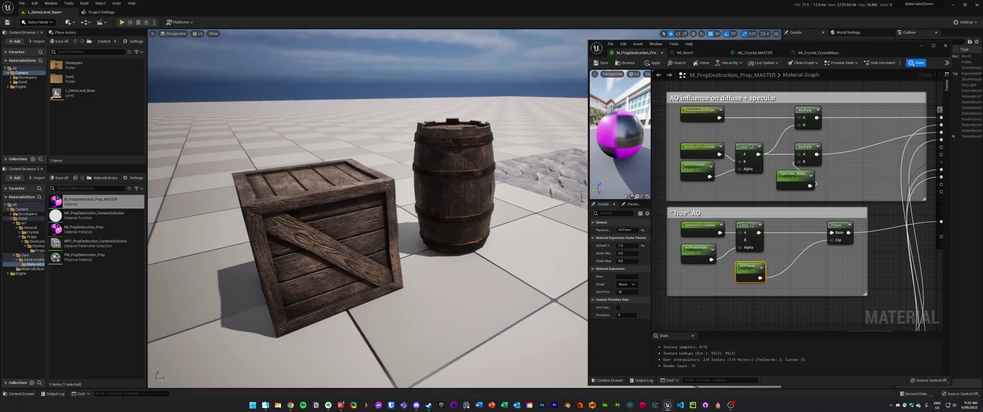
- Select the crystal cluster mesh in the level and examine it up close
click(772, 240)
drag(891, 306, 657, 205)
right_drag(516, 218, 573, 209)
click(866, 243)
key(w)
key(w)
click(439, 306)
alt+drag(439, 307, 476, 296)
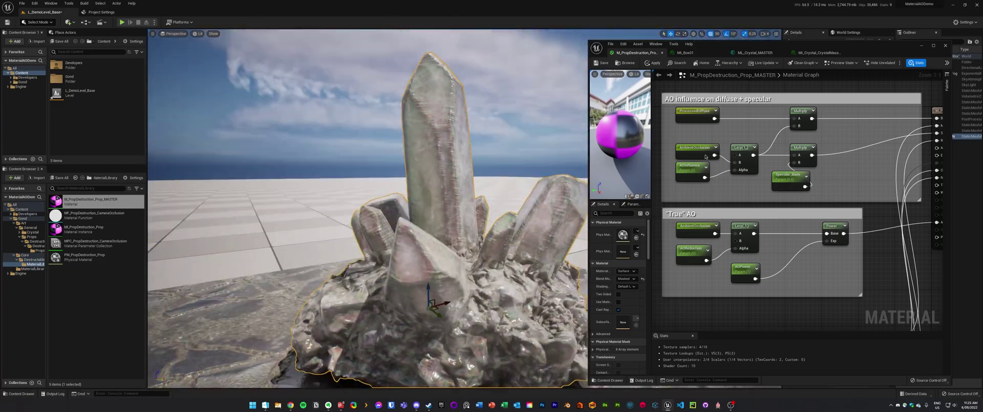
- Switch to the ML_Crystal_MASTER material layer graph and locate its AO Processing group
click(755, 52)
scroll(860, 169, down, 10)
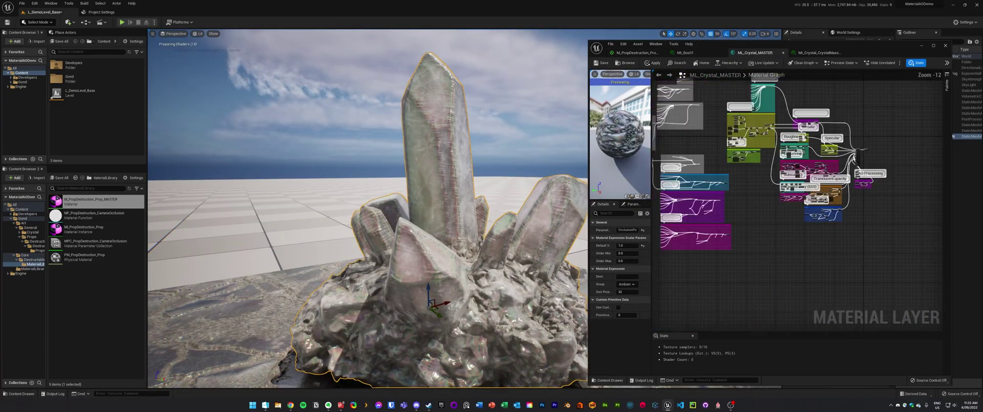
mouse_move(865, 226)
right_down()
mouse_move(830, 238)
mouse_move(838, 236)
right_up()
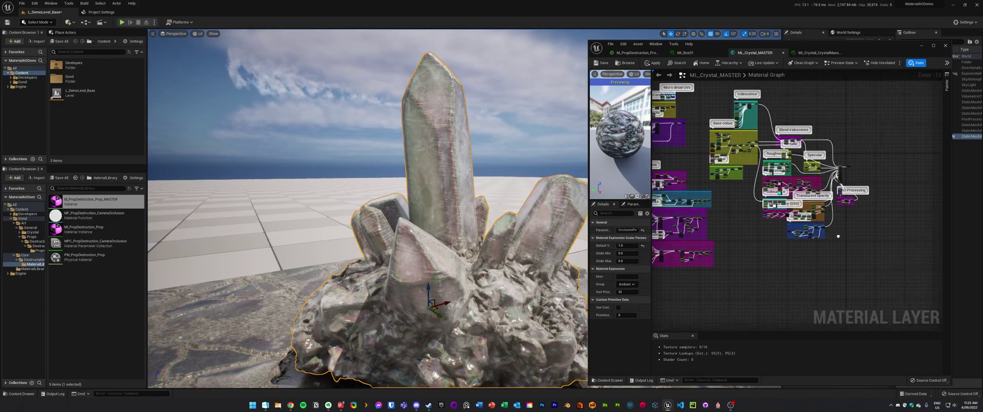
scroll(838, 236, up, 13)
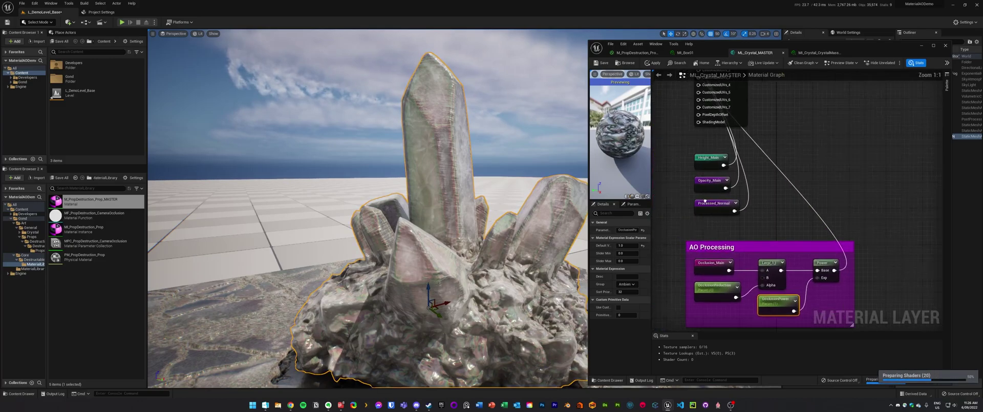
right_drag(705, 202, 789, 246)
click(740, 236)
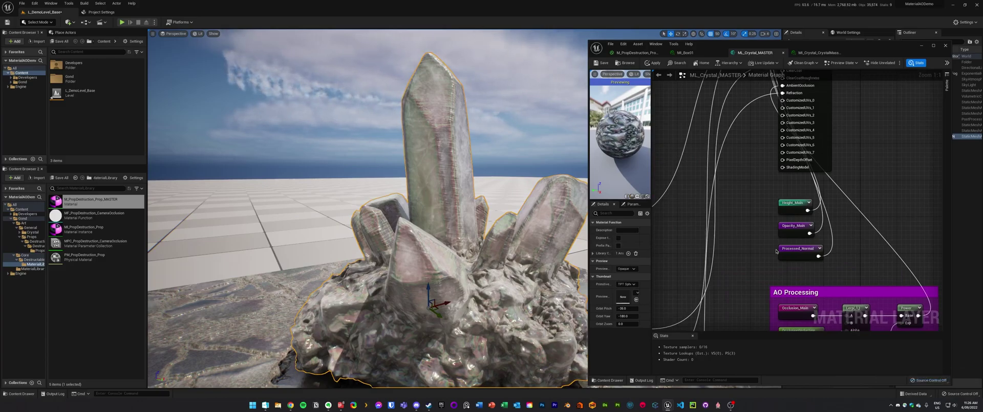
right_drag(755, 243, 686, 172)
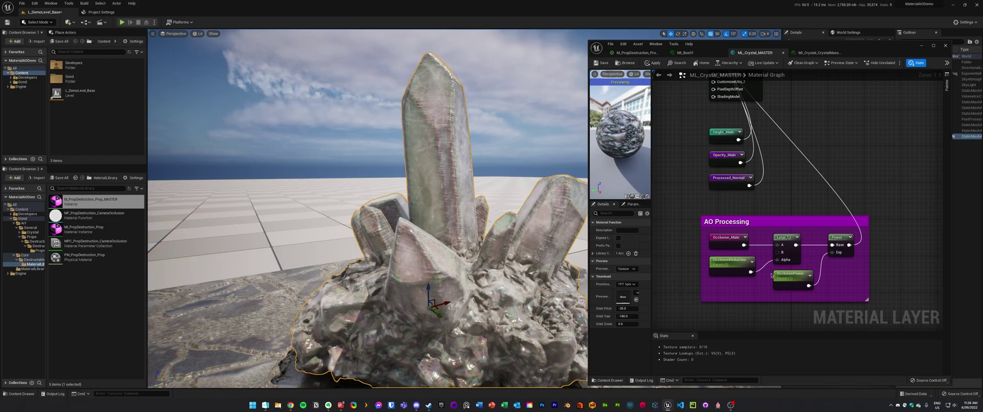
- Set the OcclusionPower default value in the AO Processing group to 0 and inspect the crystal from several angles
click(791, 277)
click(628, 245)
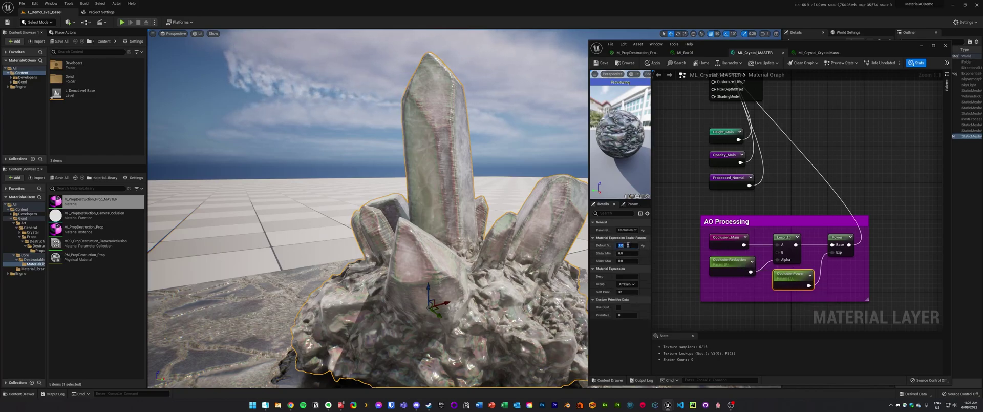
text(0.3)
key(Return)
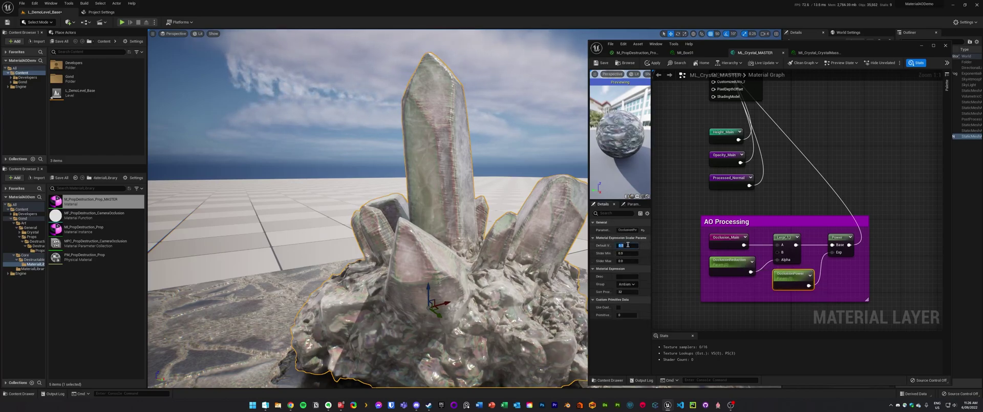
alt+drag(460, 272, 424, 255)
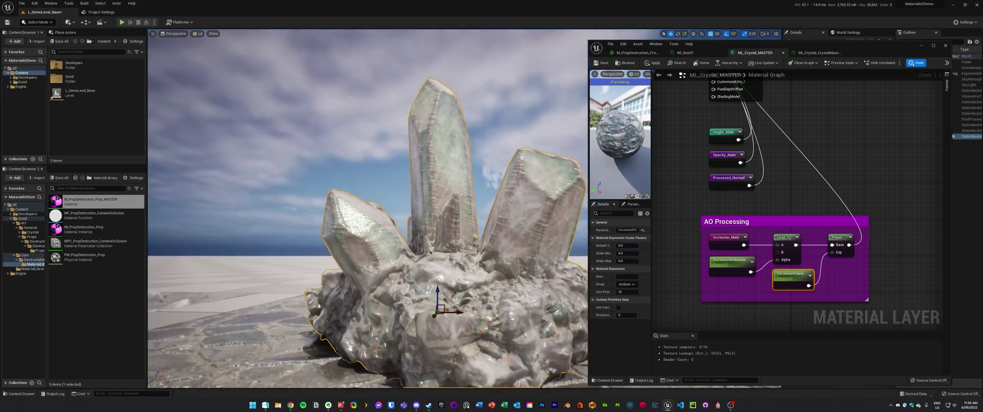
alt+drag(457, 303, 486, 292)
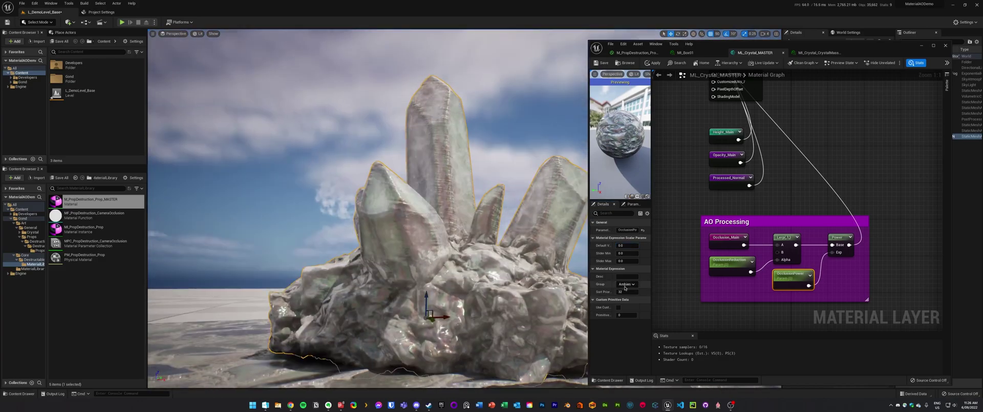
- Restore the OcclusionPower default value to 1 and examine the underside of the crystal's rock base
click(627, 246)
text(1)
key(Return)
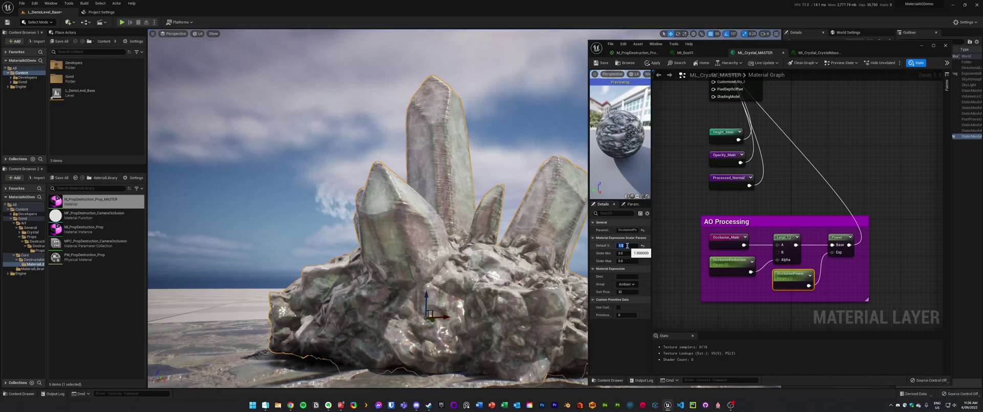
alt+drag(543, 237, 318, 187)
right_drag(530, 243, 530, 244)
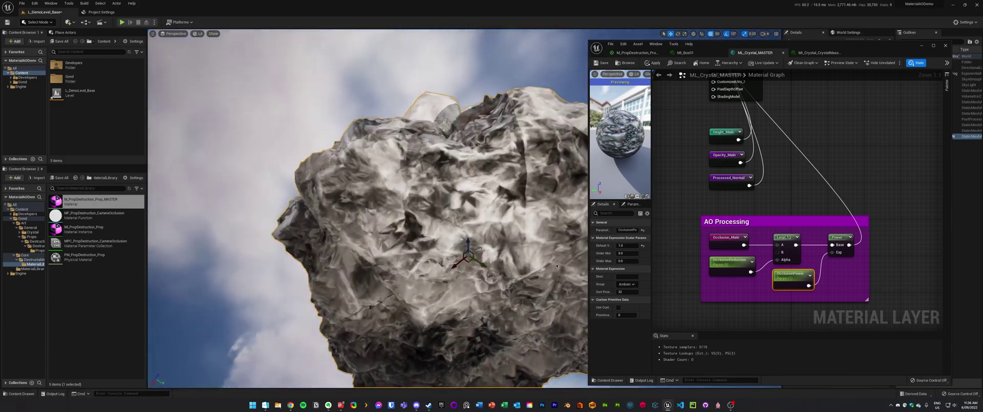
- Try out different OcclusionPower default values in the AO Processing group, ending at 100
click(630, 246)
text(0)
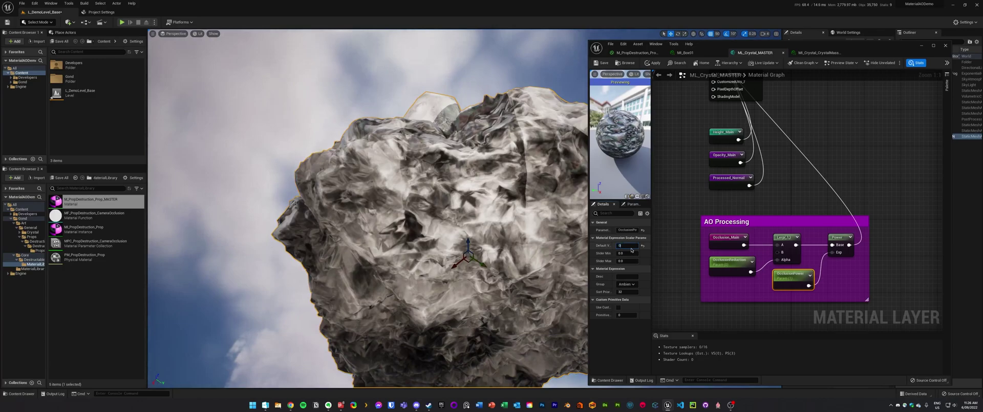
key(Return)
text(1.)
key(Return)
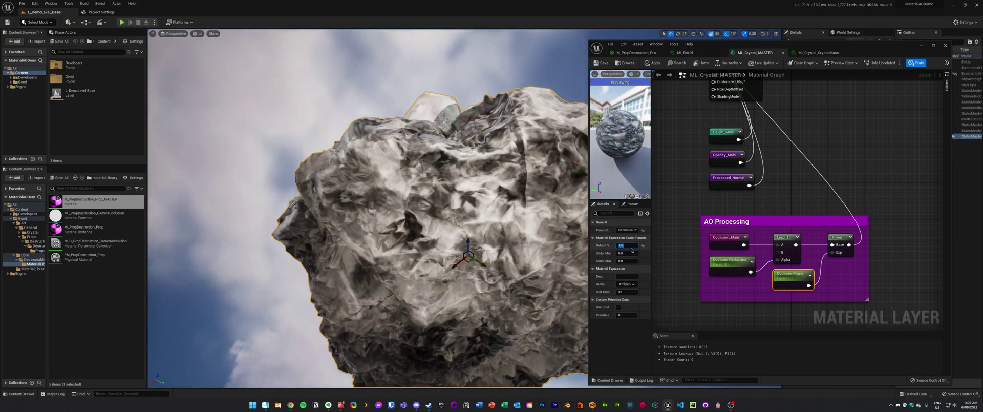
text(1)
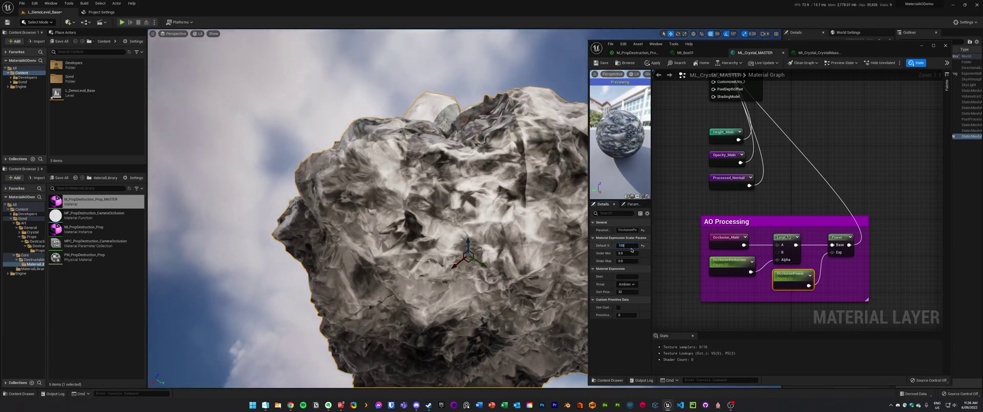
key(Return)
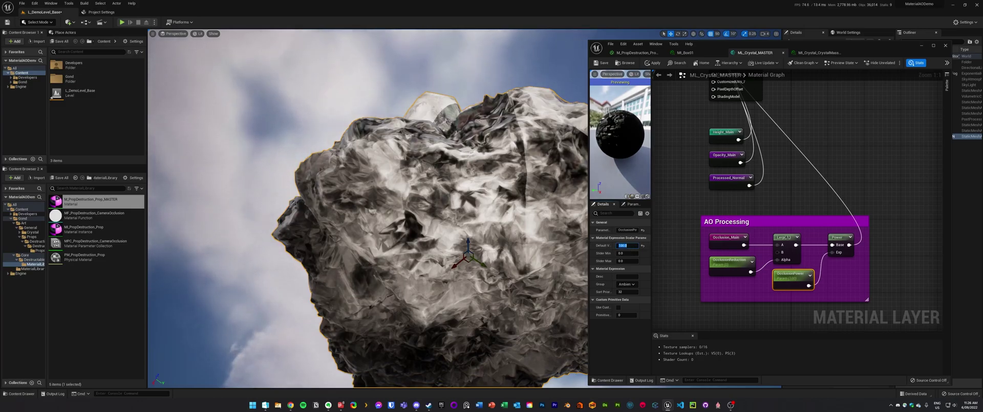
- Reset the OcclusionPower default value and set it to 1
click(643, 245)
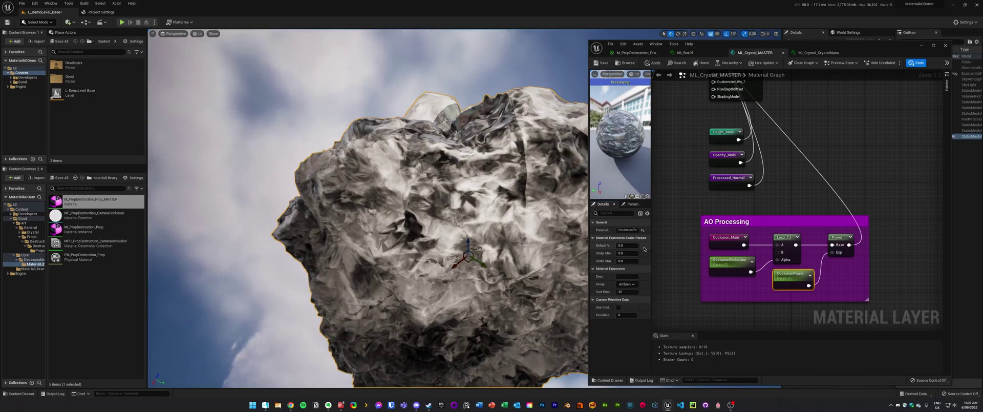
click(627, 246)
text(1)
key(Return)
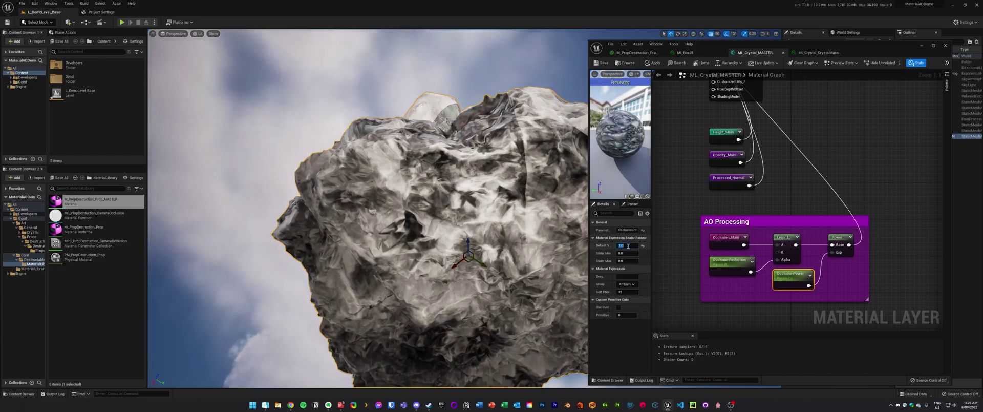
- Deselect the crystal cluster and examine its crystals and rock base from several angles above the ground
alt+drag(491, 215, 496, 307)
right_drag(248, 91, 248, 90)
alt+drag(561, 150, 556, 146)
right_drag(516, 168, 515, 169)
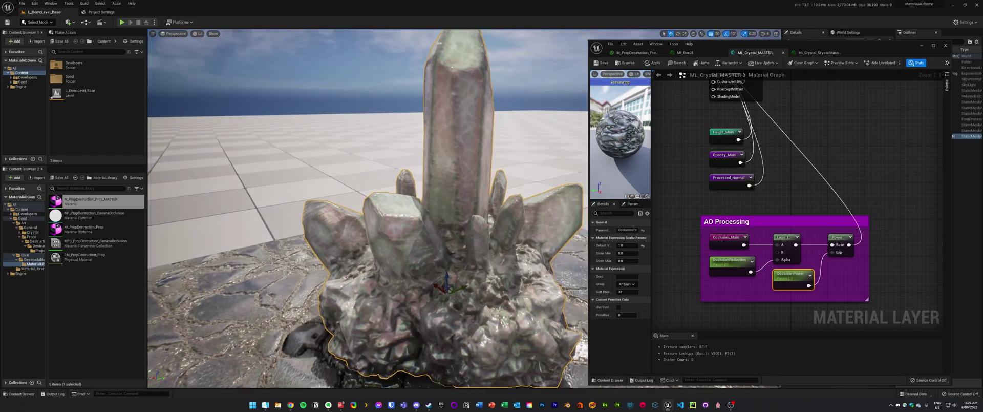
key(Escape)
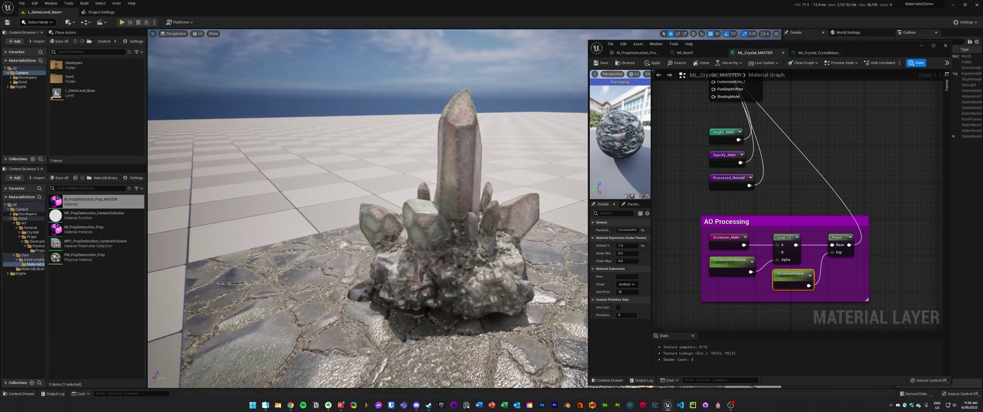
right_drag(456, 230, 455, 230)
right_drag(399, 183, 399, 183)
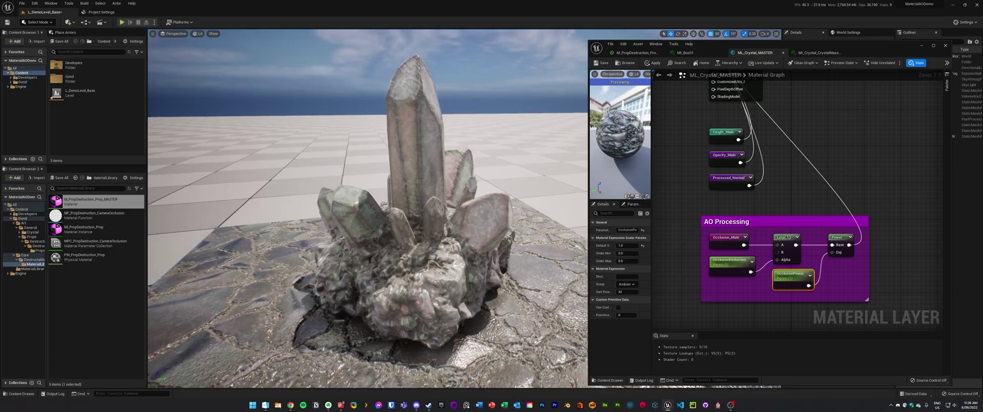
- Select the crystal cluster, frame it in the viewport and view it from a low angle
click(399, 183)
key(f)
alt+drag(399, 184, 398, 184)
right_drag(398, 183, 398, 184)
- Look over the wider ML_Crystal_MASTER node network and return to the AO Processing group
scroll(769, 183, down, 6)
right_drag(769, 183, 882, 245)
right_drag(711, 170, 898, 188)
scroll(777, 208, up, 1)
scroll(777, 208, up, 1)
drag(870, 211, 755, 179)
click(927, 214)
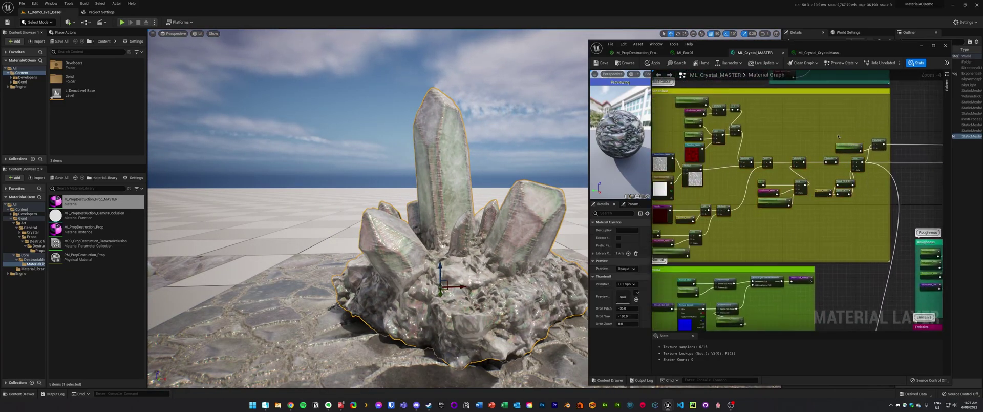
right_drag(928, 214, 653, 116)
right_drag(890, 220, 669, 94)
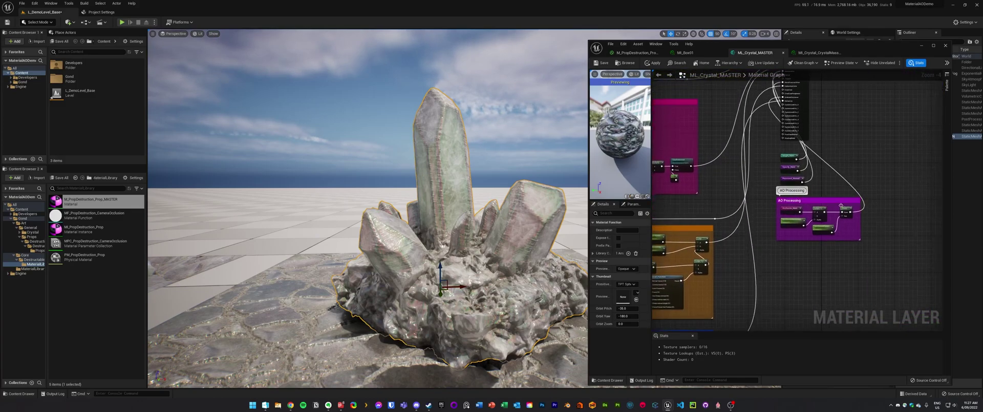
drag(917, 263, 768, 196)
click(741, 206)
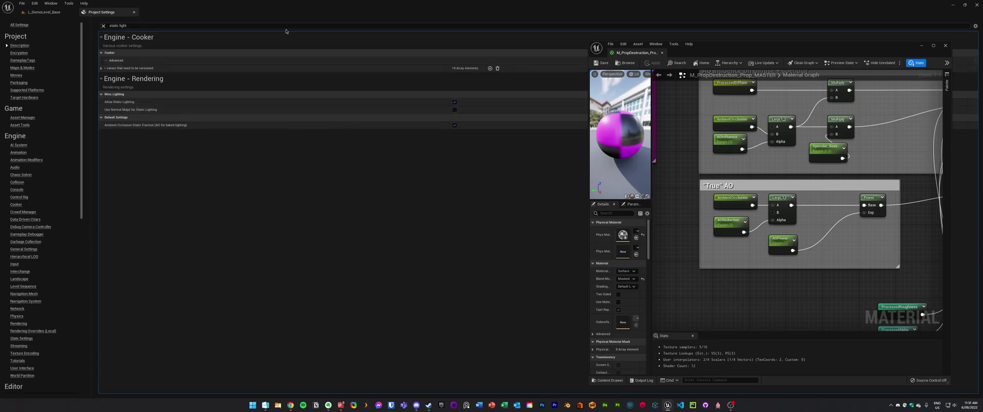
- Close the Project Settings and locate the ProcessedDiffuse node in the M_PropDestruction_Prop_MASTER graph's "AO influence on diffuse + specular" group
click(134, 11)
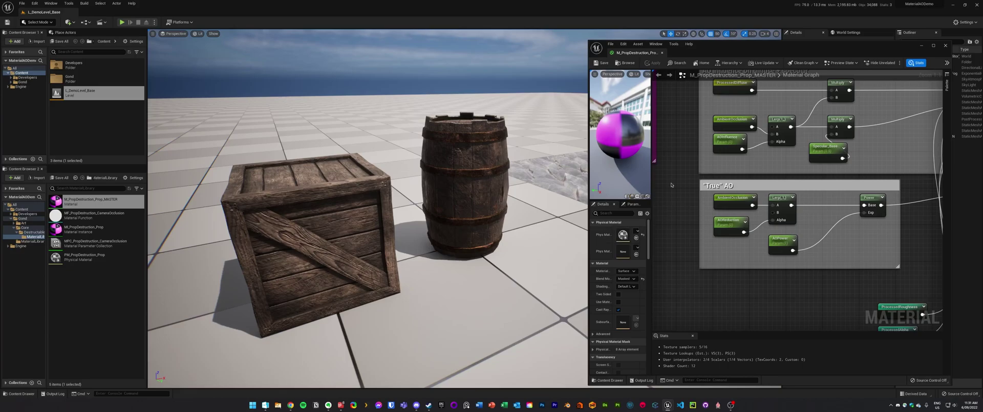
right_drag(671, 185, 705, 183)
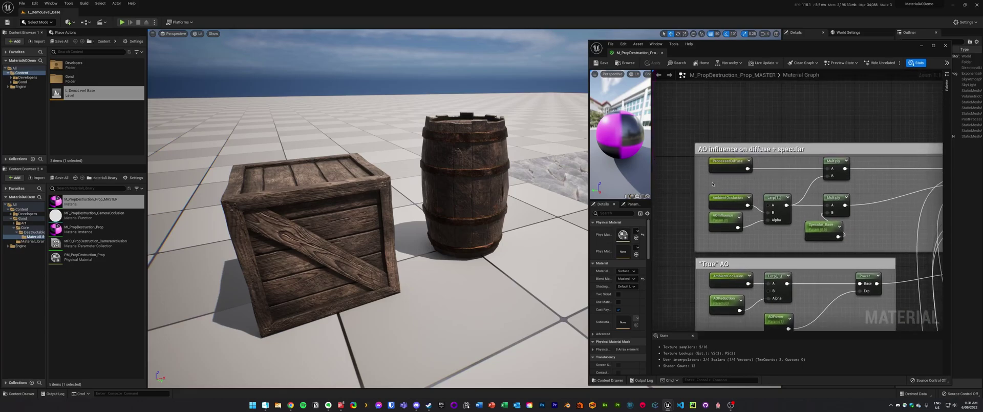
click(729, 162)
right_drag(768, 164, 737, 171)
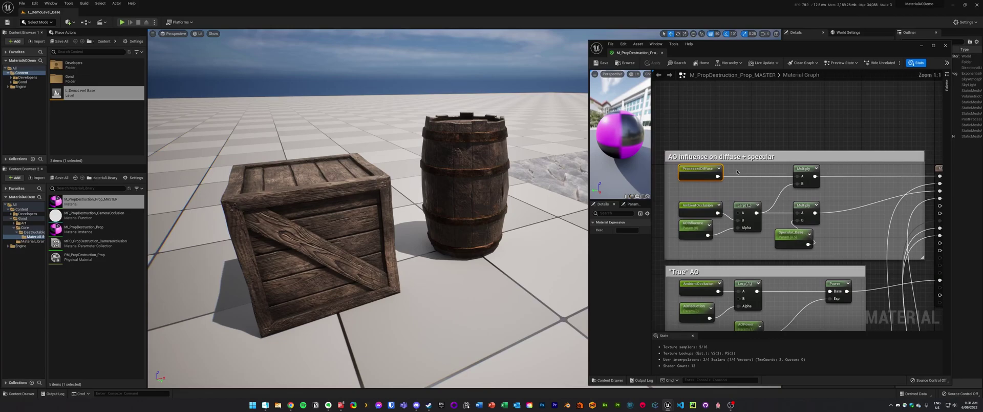
right_drag(692, 201, 699, 180)
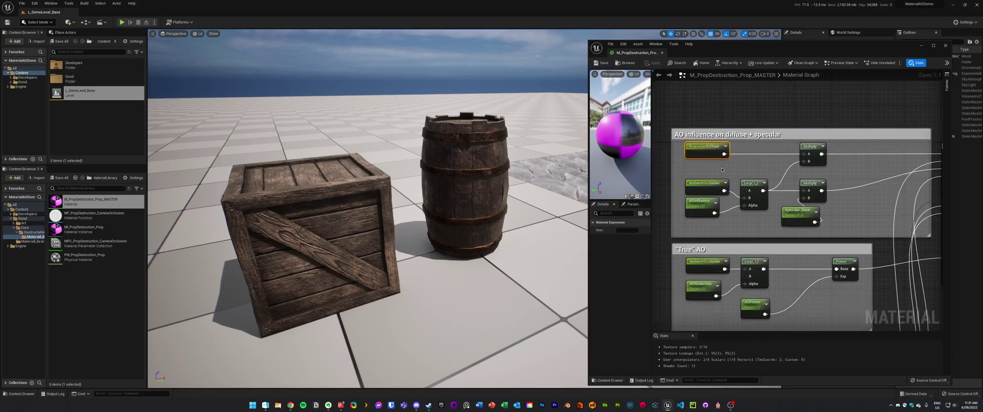
- Preview the ProcessedDiffuse node's texture, collapse the preview and clear the node selection
drag(696, 173, 689, 138)
click(725, 146)
right_click(728, 122)
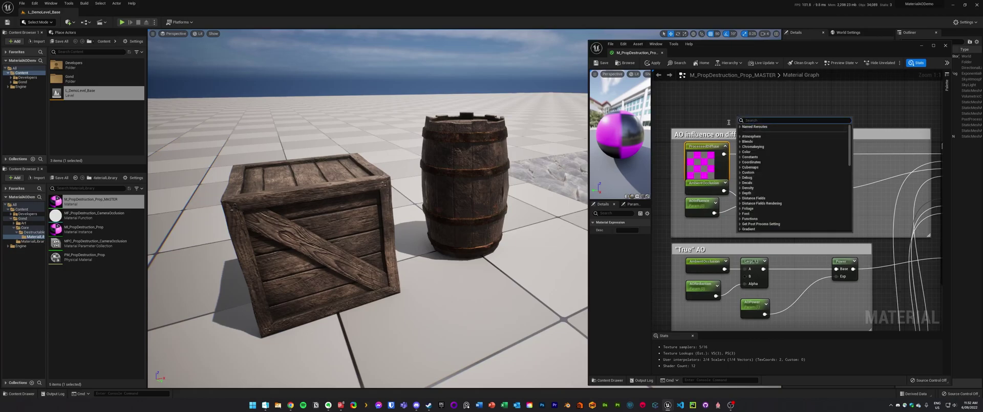
right_drag(729, 122, 725, 114)
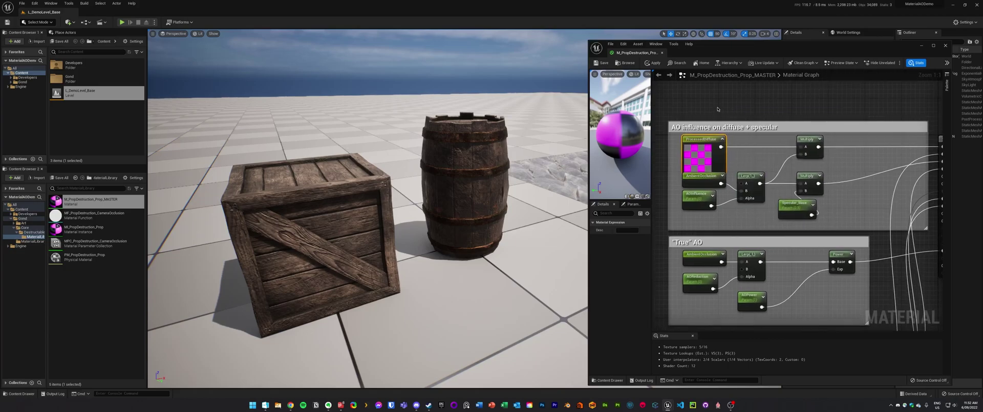
click(722, 139)
right_drag(759, 150, 741, 160)
click(753, 168)
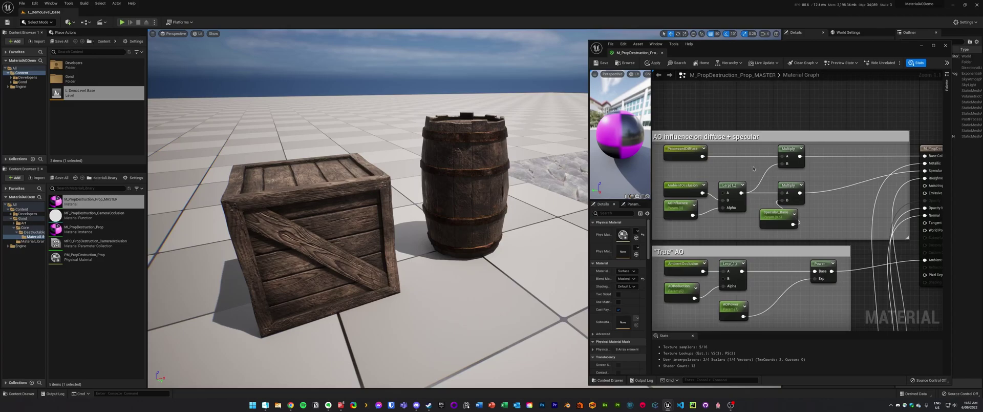
- Check the AmbientOcclusion and diffuse Multiply nodes, and set the AOInfluence parameter's default value to 1
click(685, 188)
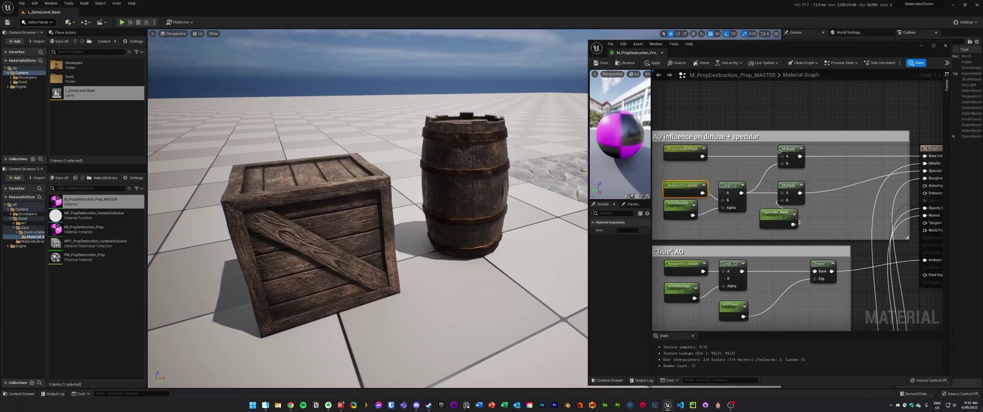
click(791, 154)
right_drag(730, 148, 745, 139)
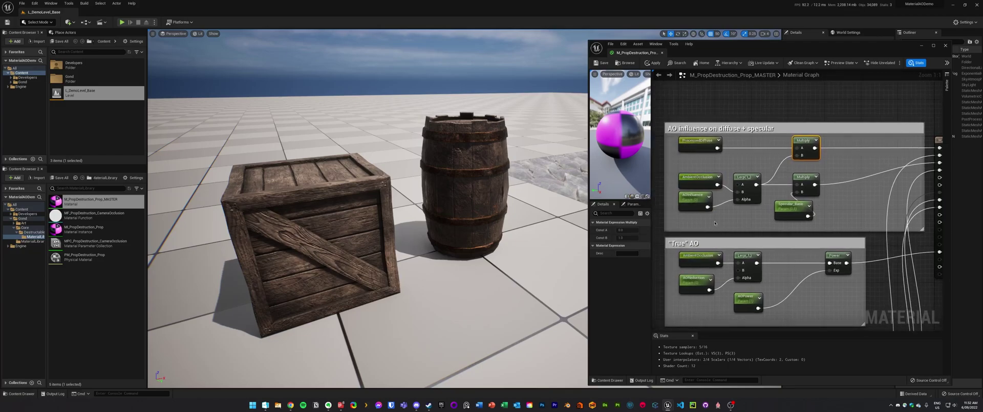
click(694, 198)
click(625, 246)
text(1)
key(Return)
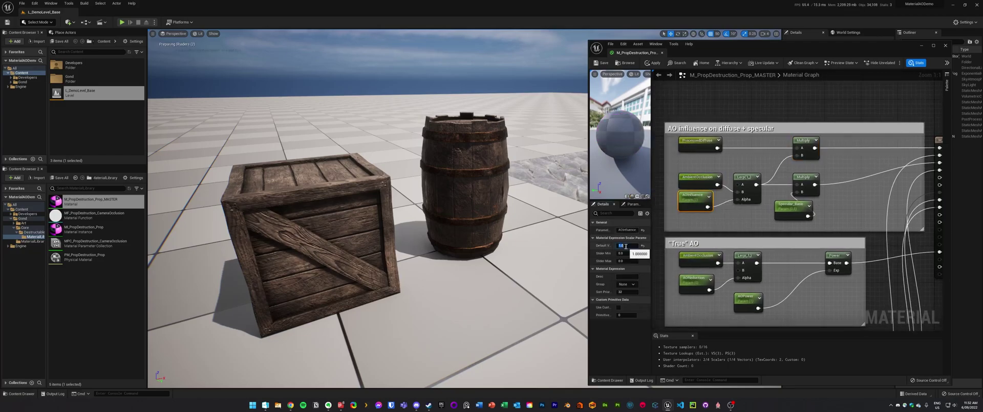
- Rotate the directional light around the crate and barrel to compare their occlusion in direct light and in shadow
right_drag(543, 221, 440, 198)
key(w)
key(s)
key(e)
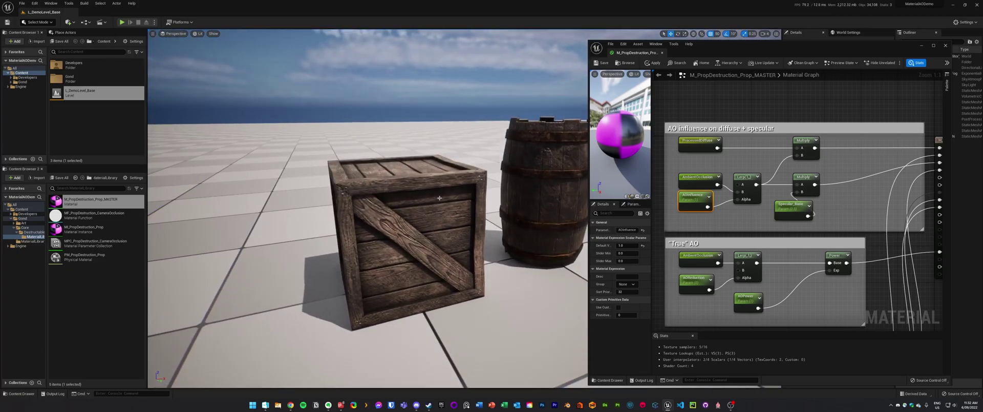
key(ctrl+l)
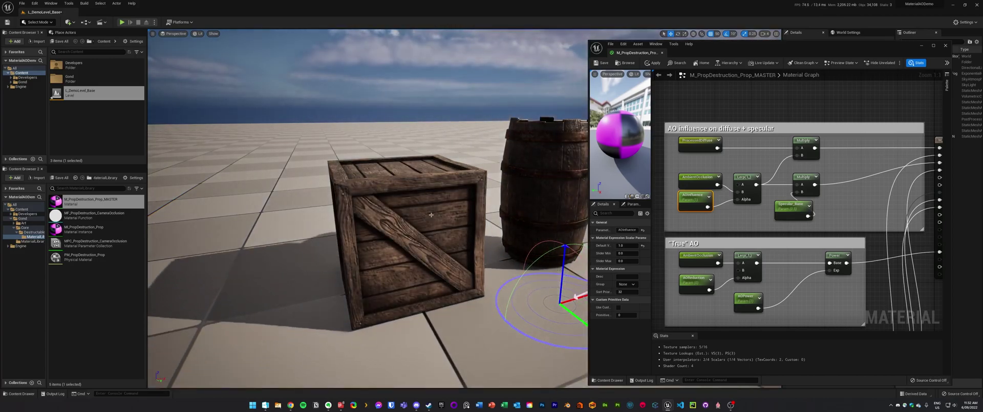
key(ctrl+l)
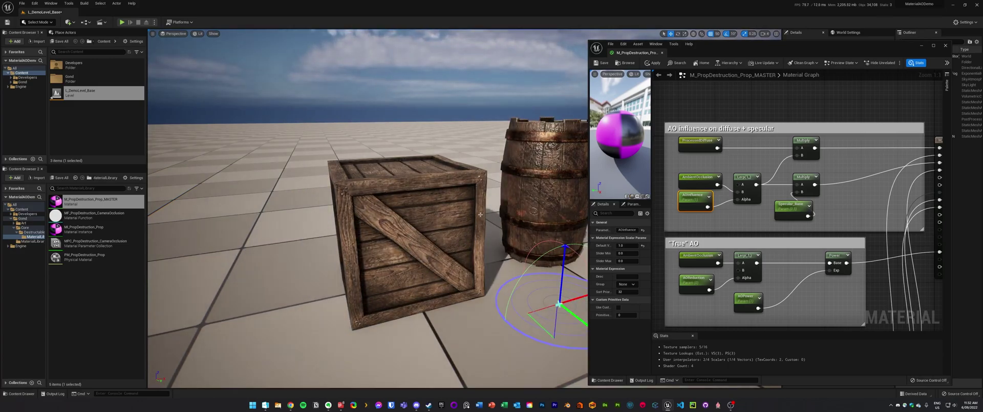
key(ctrl+l)
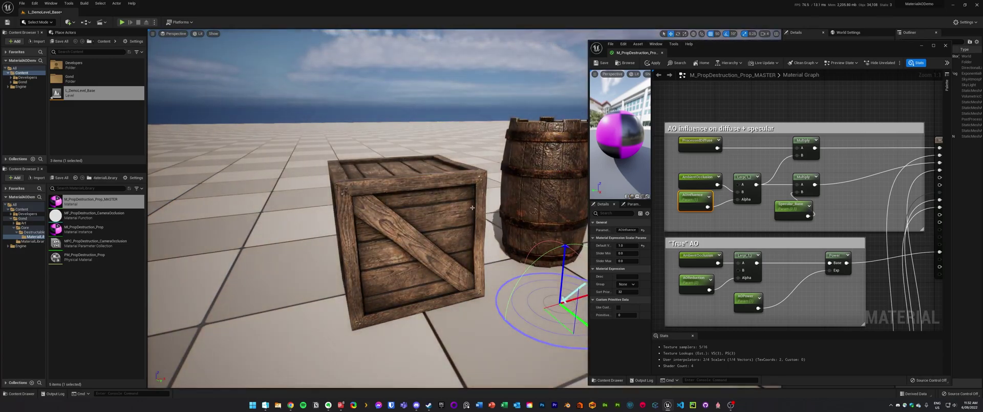
key(ctrl+l)
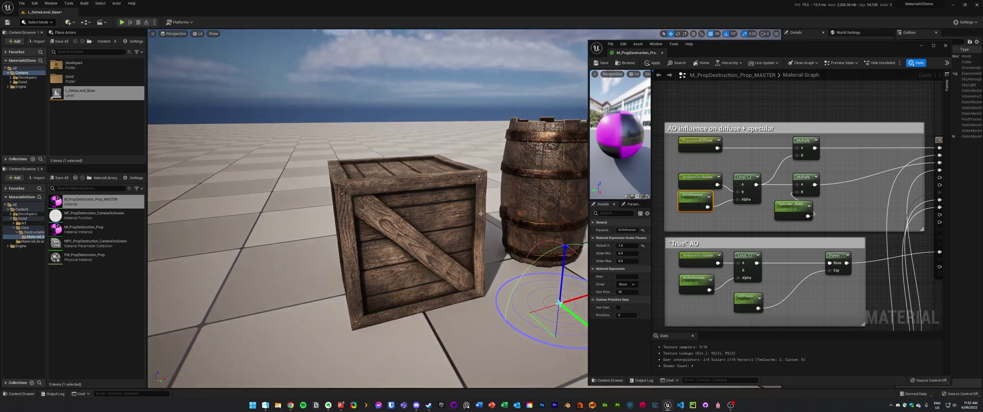
key(ctrl+l)
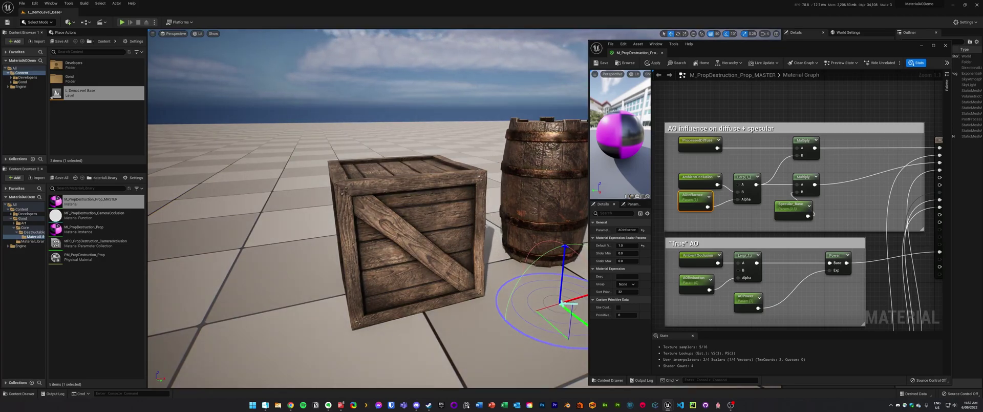
right_drag(487, 226, 501, 207)
- Examine how the ProcessedDiffuse and AmbientOcclusion nodes feed the Multiply node in the "AO influence on diffuse + specular" group
right_drag(731, 222, 751, 197)
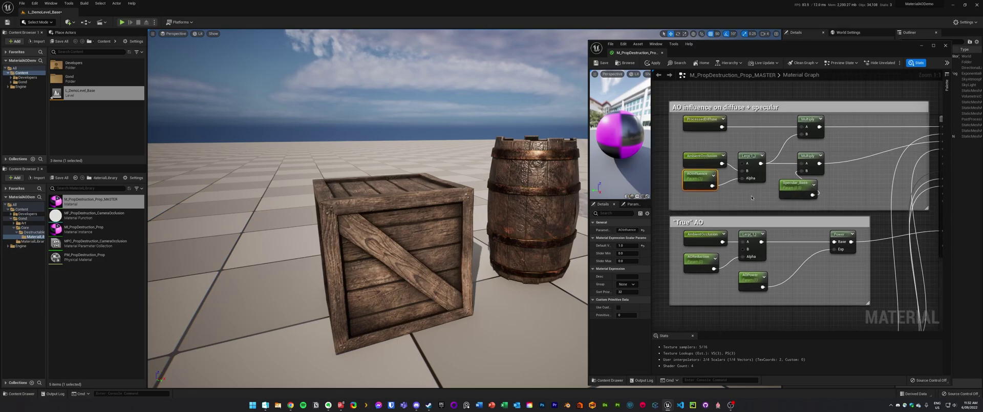
drag(694, 140, 846, 128)
right_drag(848, 129, 840, 135)
click(866, 143)
drag(867, 142, 695, 126)
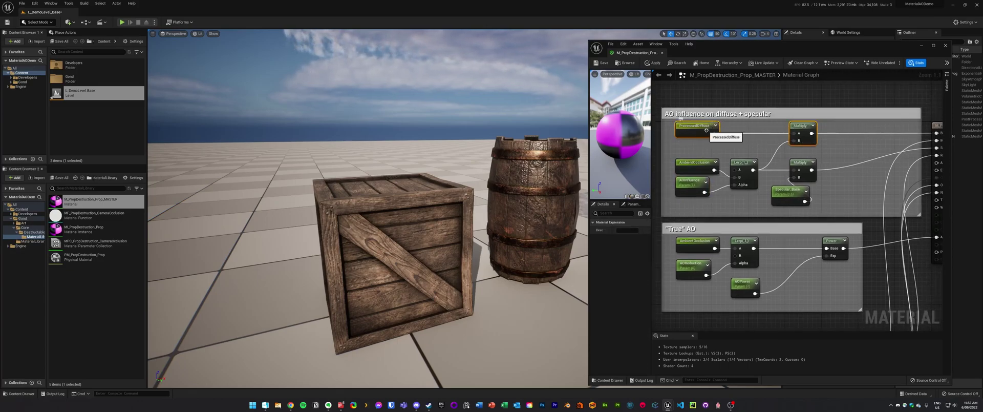
drag(849, 149, 785, 164)
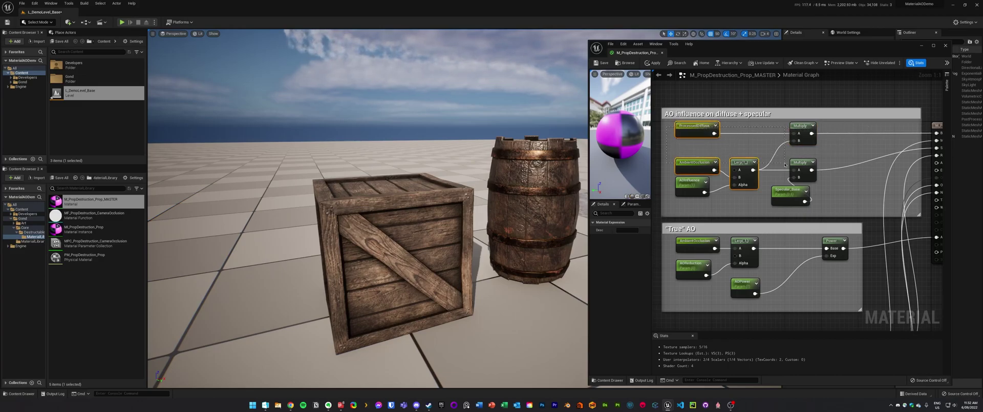
click(743, 145)
right_drag(742, 145, 752, 137)
- Set the AOInfluence parameter's default value to 20 and inspect the crate's front planks up close
click(693, 178)
click(631, 246)
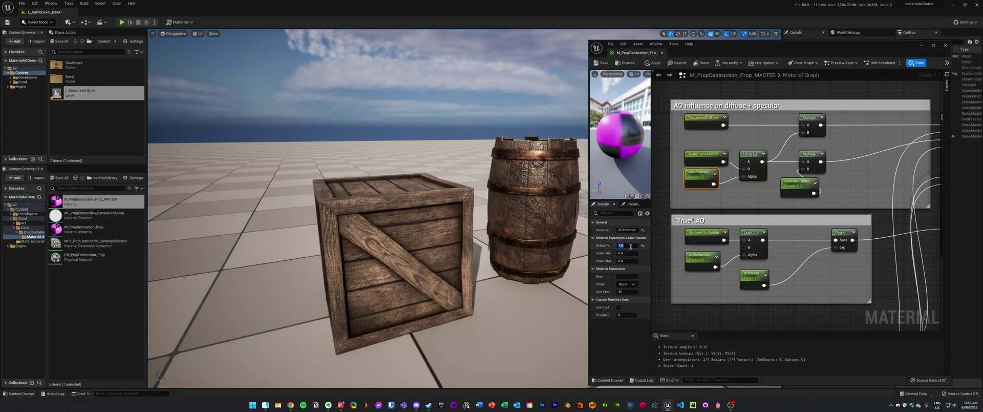
text(20)
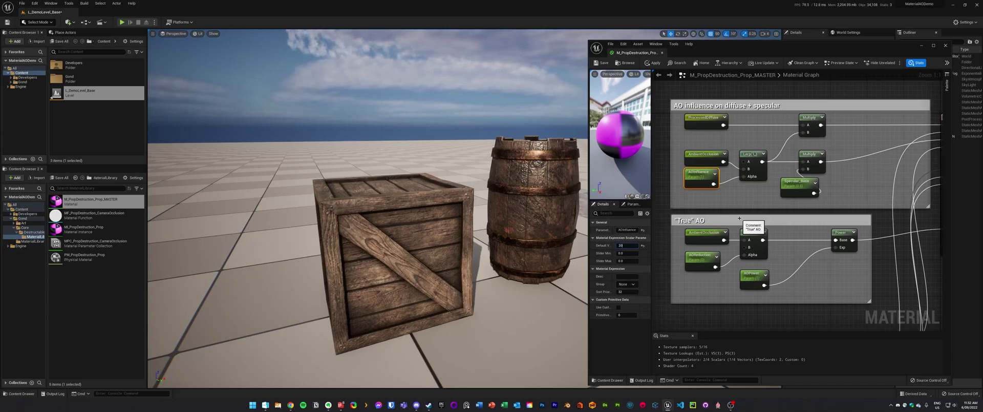
key(Return)
key(Return)
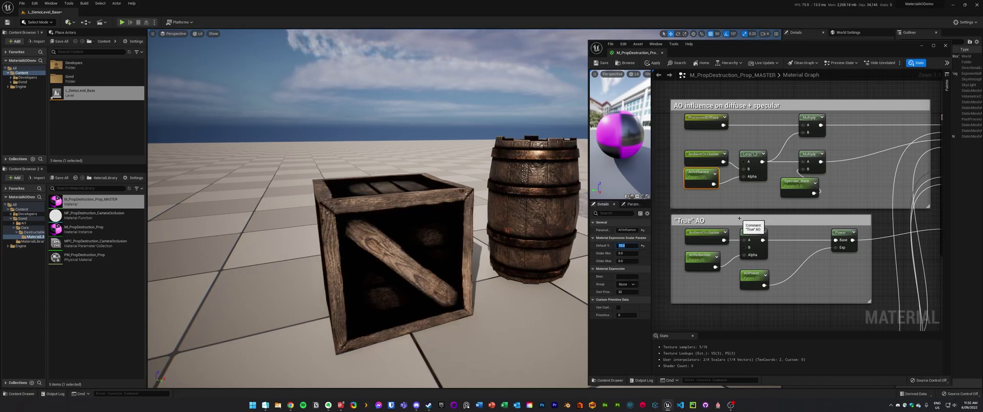
right_drag(461, 205, 431, 228)
key(w)
key(w)
right_drag(847, 162, 825, 168)
click(826, 169)
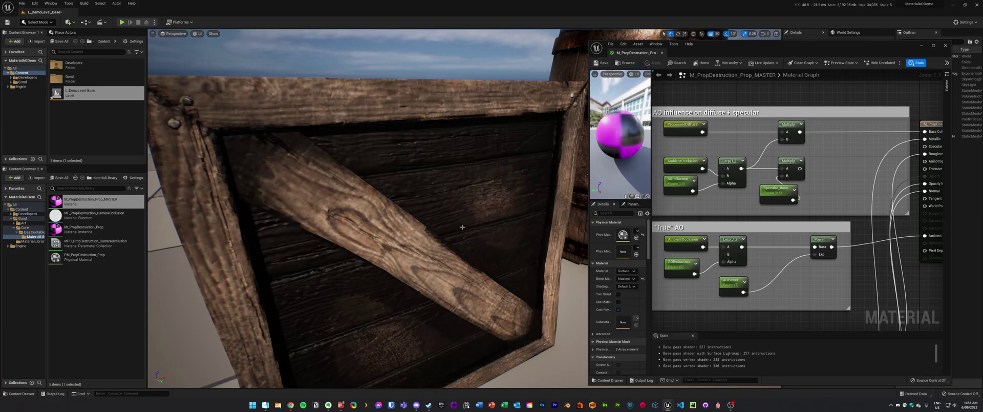
- Inspect the occlusion on the crate's front planks and diagonal brace, both close up and from slightly further back
right_drag(433, 184, 433, 197)
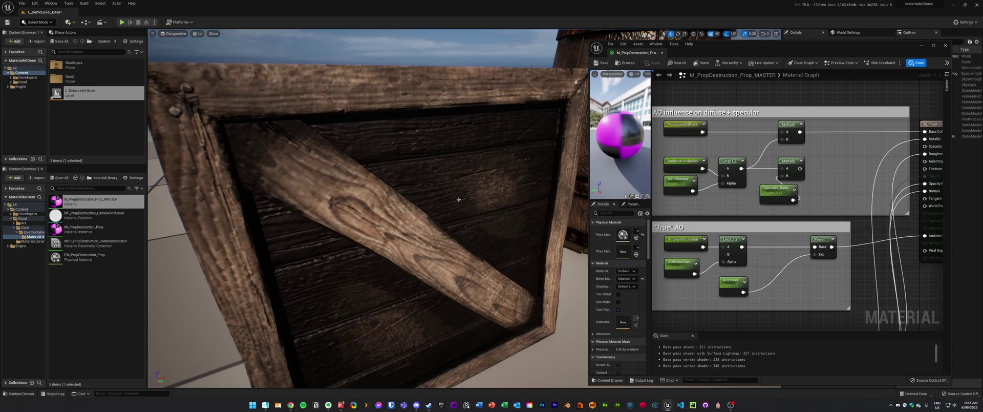
key(s)
mouse_move(458, 199)
right_down()
mouse_move(464, 227)
mouse_move(463, 205)
right_up()
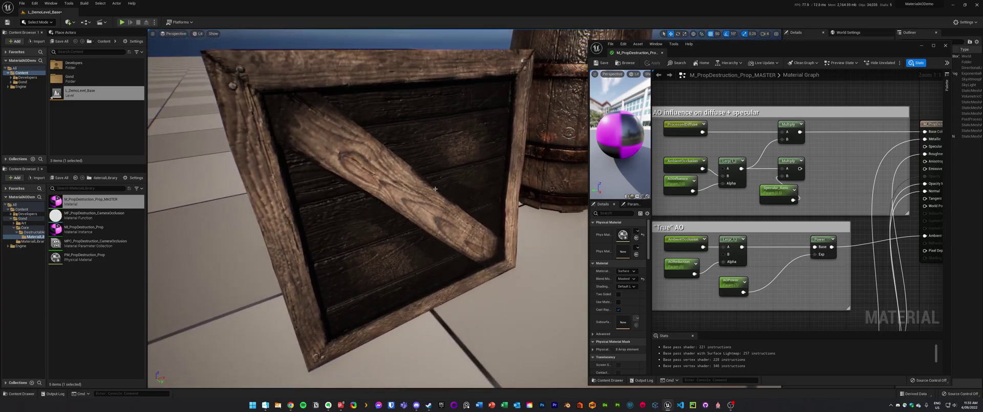
alt+drag(461, 165, 541, 109)
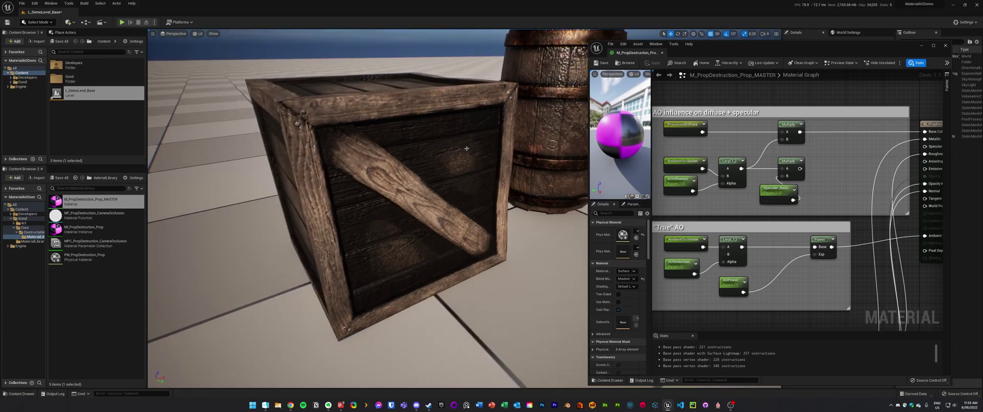
right_drag(487, 195, 493, 188)
key(w)
- Examine how the AmbientOcclusion and AOInfluence nodes feed the Lerp in the "AO influence on diffuse + specular" group
right_drag(760, 193, 785, 206)
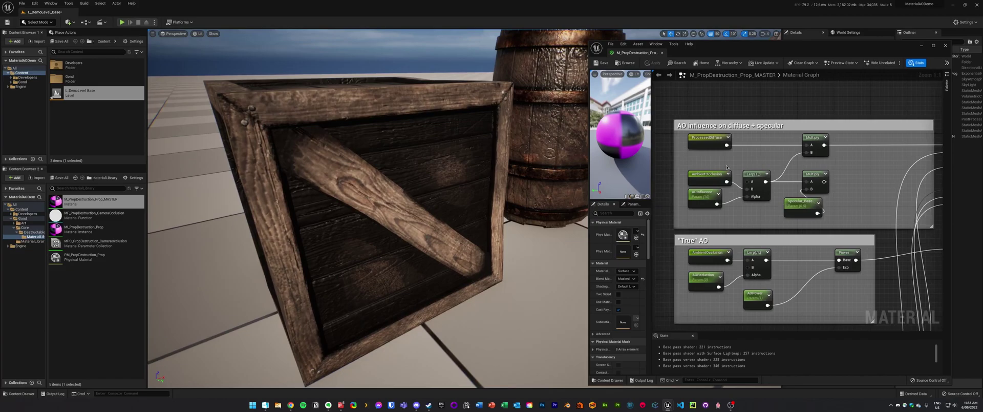
mouse_move(754, 207)
right_down()
mouse_move(743, 217)
mouse_move(766, 210)
right_up()
drag(731, 184, 751, 194)
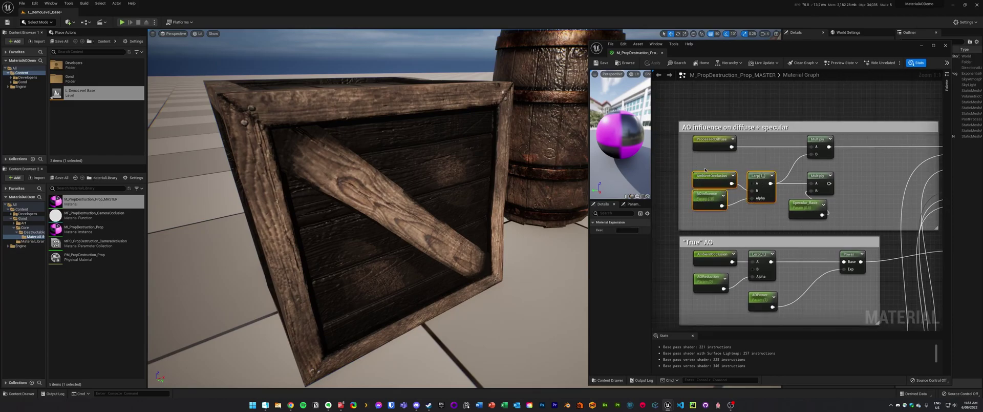
right_drag(711, 173, 712, 180)
scroll(736, 198, up, 1)
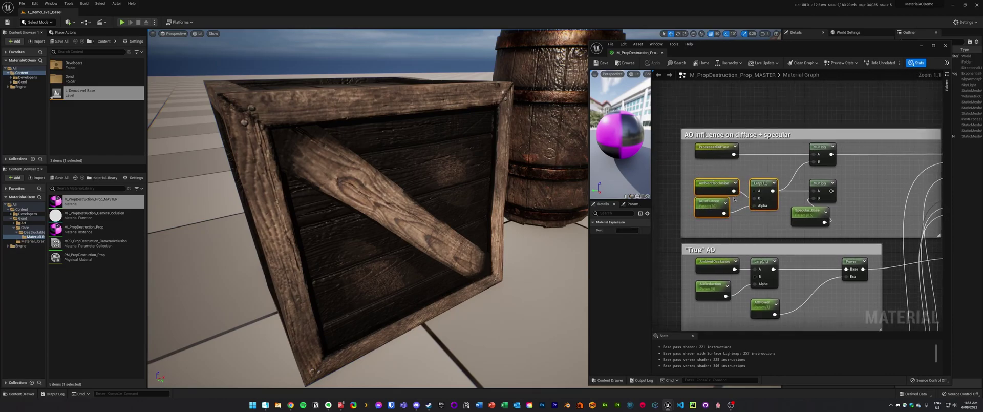
scroll(733, 199, up, 3)
click(804, 183)
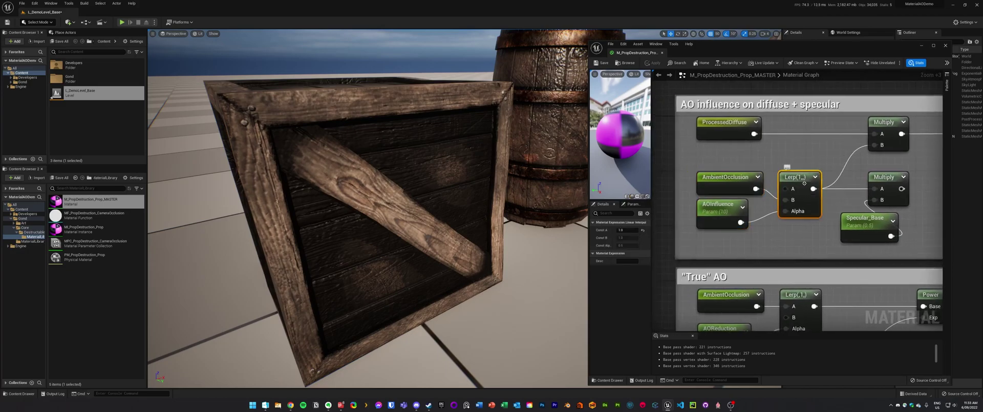
click(709, 215)
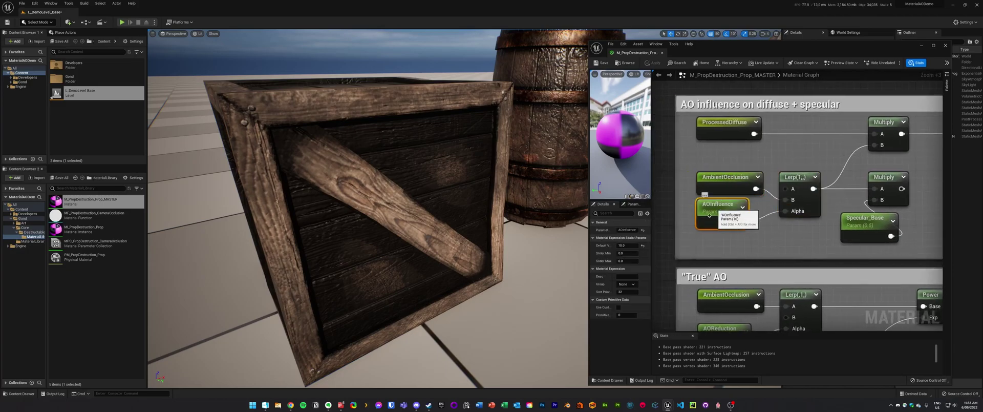
right_drag(723, 219, 725, 234)
mouse_move(724, 190)
mouse_down()
mouse_move(736, 189)
mouse_move(722, 182)
mouse_up()
click(739, 236)
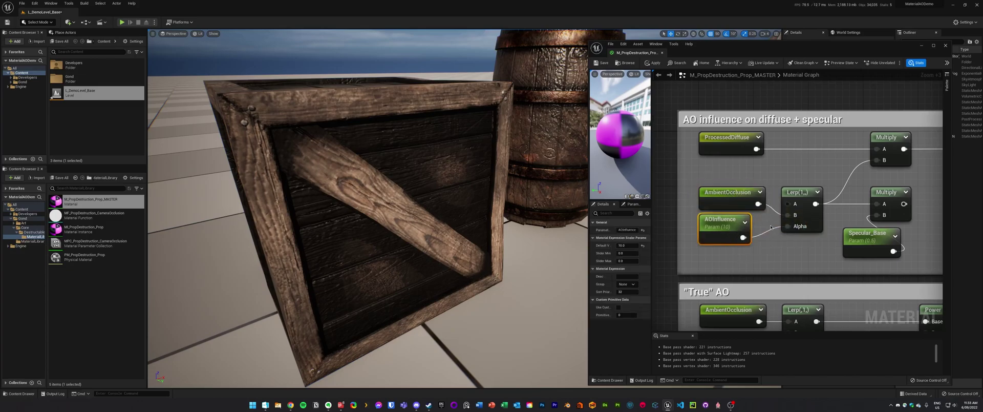
- Examine how the Lerp and Specular_Base nodes feed the lower Multiply node in the AO influence group
right_drag(901, 158, 879, 161)
drag(681, 162, 837, 150)
click(809, 161)
right_drag(898, 233, 771, 221)
scroll(857, 235, down, 1)
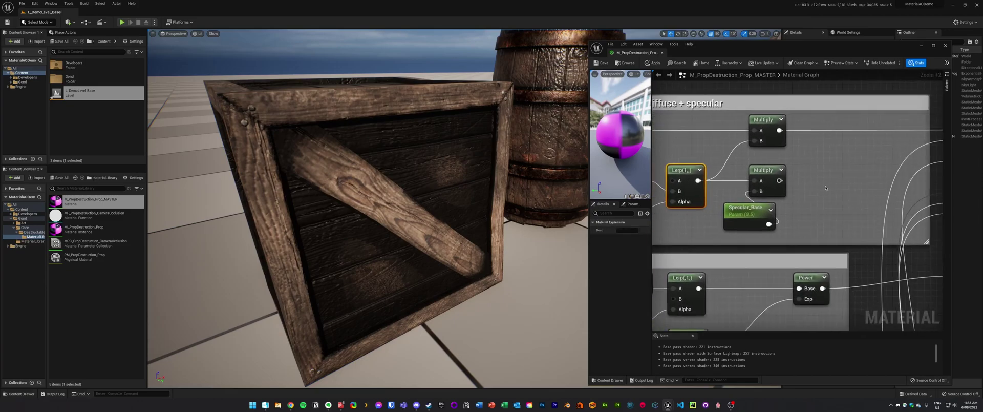
click(772, 221)
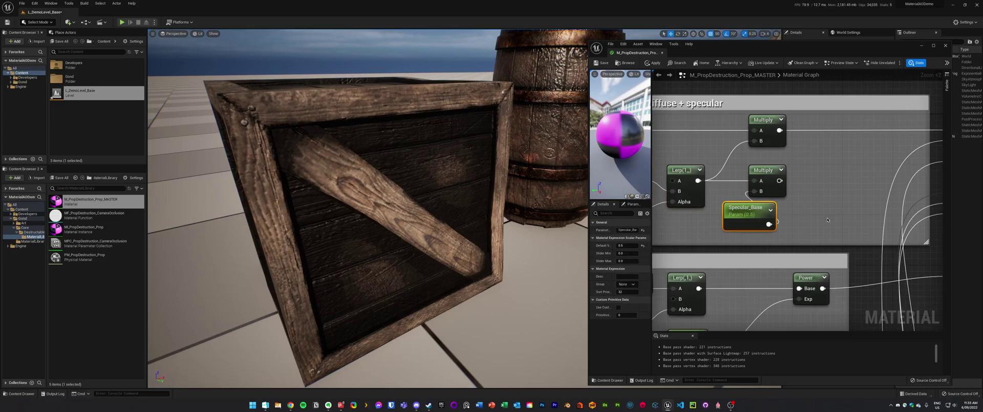
right_drag(779, 227, 762, 234)
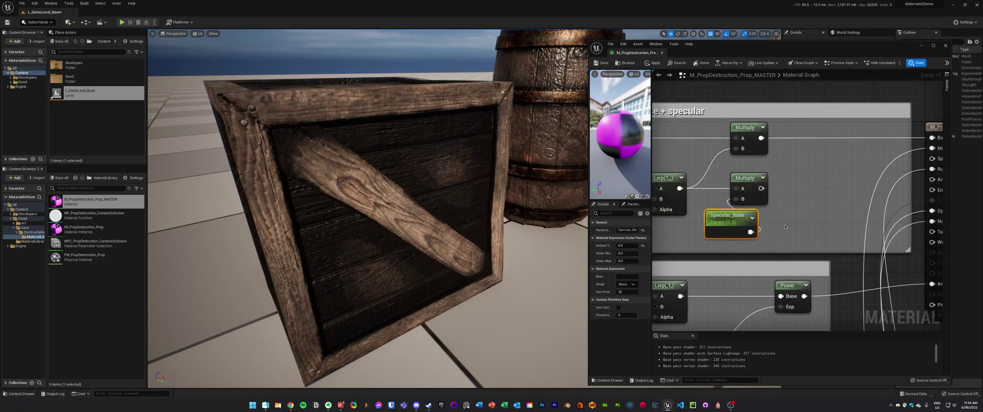
click(762, 235)
click(719, 222)
- Connect the Specular_Base Multiply output to the material's Specular input and save the material
right_drag(803, 211, 771, 208)
right_drag(812, 187, 915, 164)
right_drag(838, 160, 683, 189)
drag(678, 192, 856, 163)
right_drag(757, 165, 895, 147)
click(876, 143)
right_drag(737, 144, 718, 149)
click(601, 63)
key(ctrl+s)
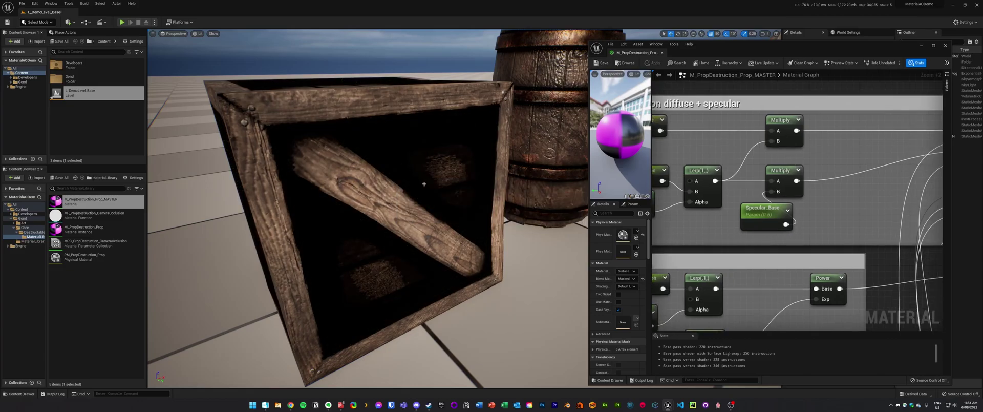
- Review the diffuse branch of the AO influence group and set the AOInfluence parameter's default value to 1
right_drag(773, 182, 808, 188)
scroll(873, 174, down, 1)
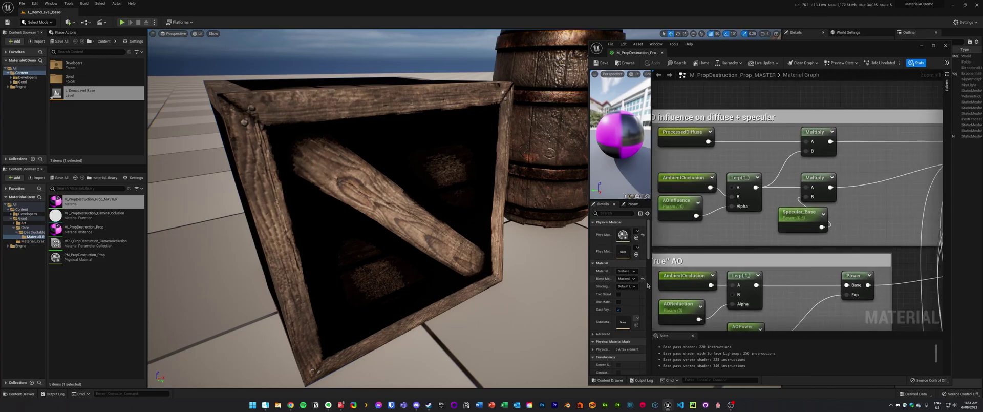
right_drag(671, 159, 678, 161)
drag(658, 131, 883, 166)
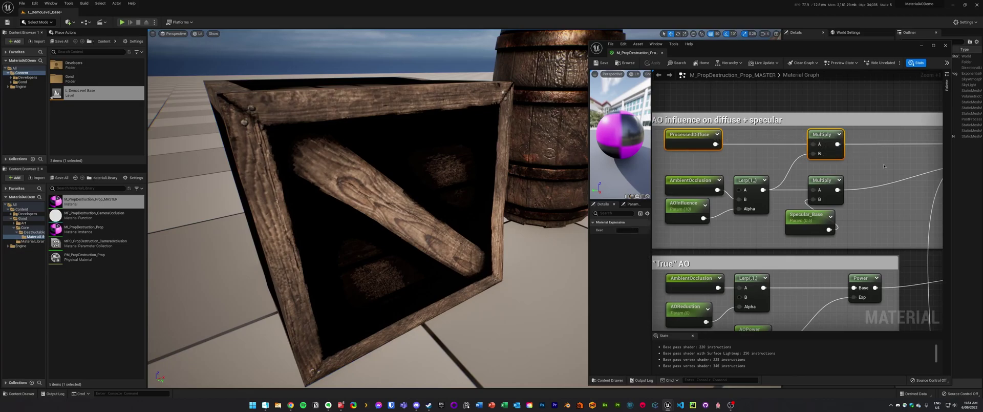
right_drag(884, 165, 930, 145)
click(731, 185)
click(625, 246)
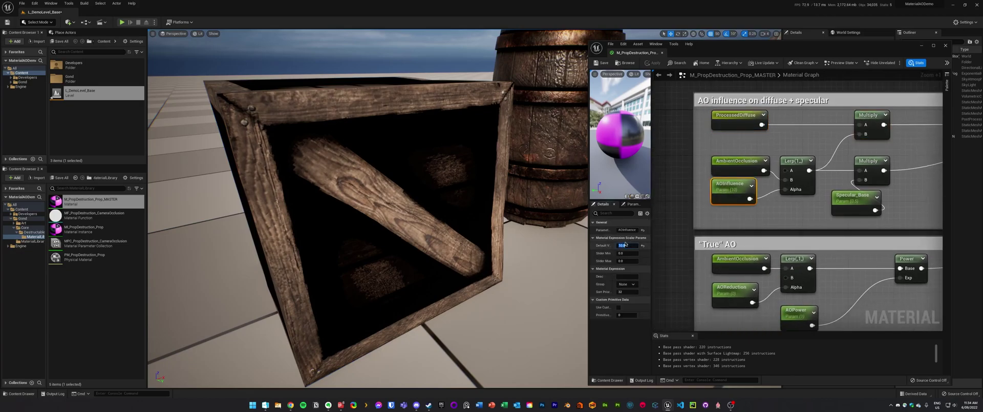
text(1)
key(Return)
- Alternate the AOInfluence default value between 0 and 1 to compare the crate with and without the occlusion influence
text(0)
key(Return)
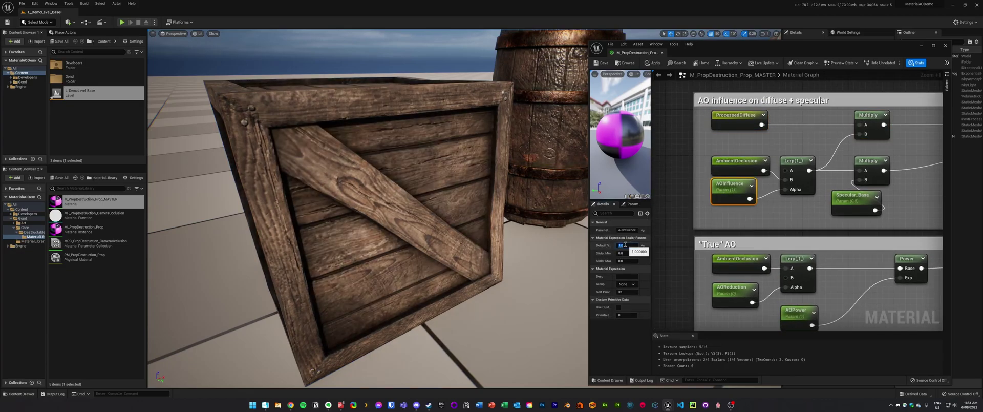
text(1)
key(Return)
text(0)
key(Return)
text(1)
key(Return)
key(Return)
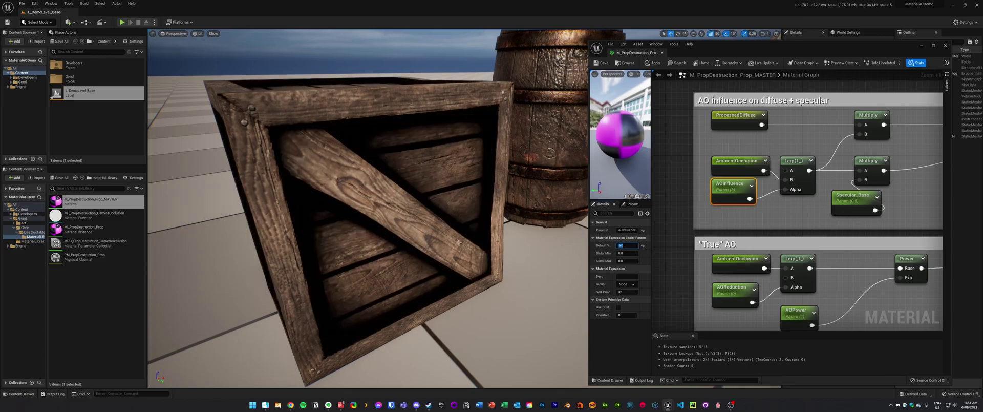
- Try AOInfluence default values of 2 and 1.5, and view the crate and barrel from further back
text(2)
key(Return)
text(1.5)
key(Return)
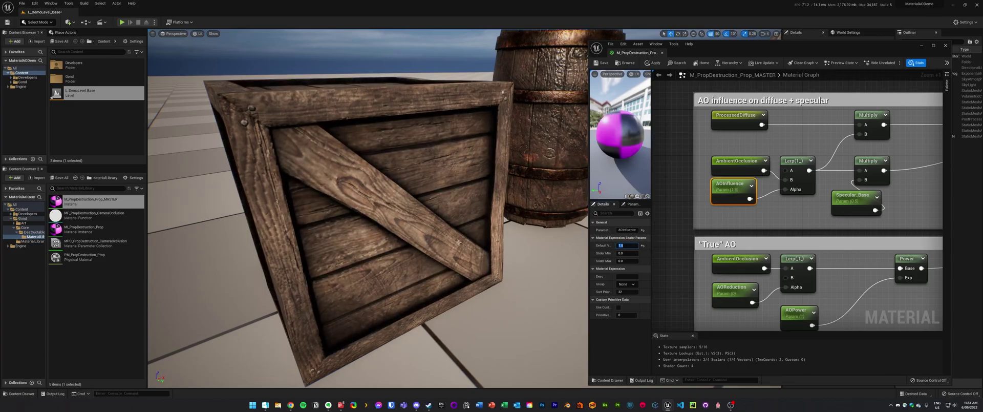
right_drag(473, 185, 579, 199)
key(s)
key(w)
key(a)
key(s)
key(w)
- Set the AOInfluence parameter's default value to 0.1
click(623, 245)
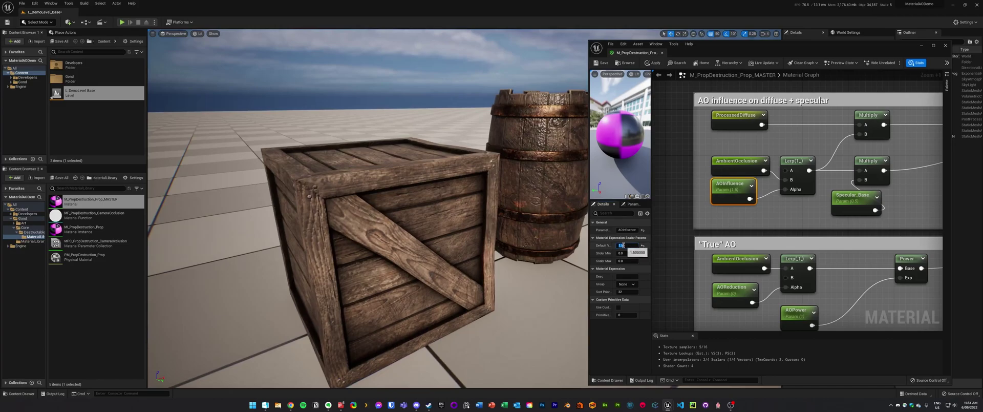
text(0.1)
key(Return)
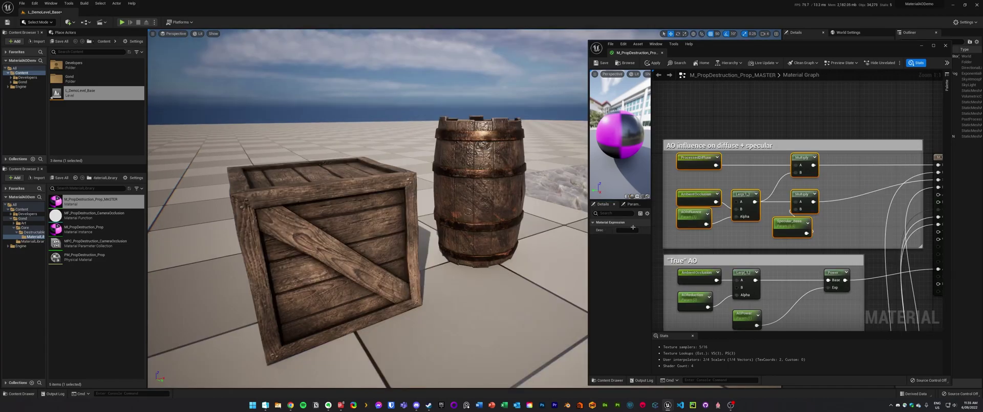
- Review the diffuse and specular node branches in the "AO influence on diffuse + specular" group
click(678, 123)
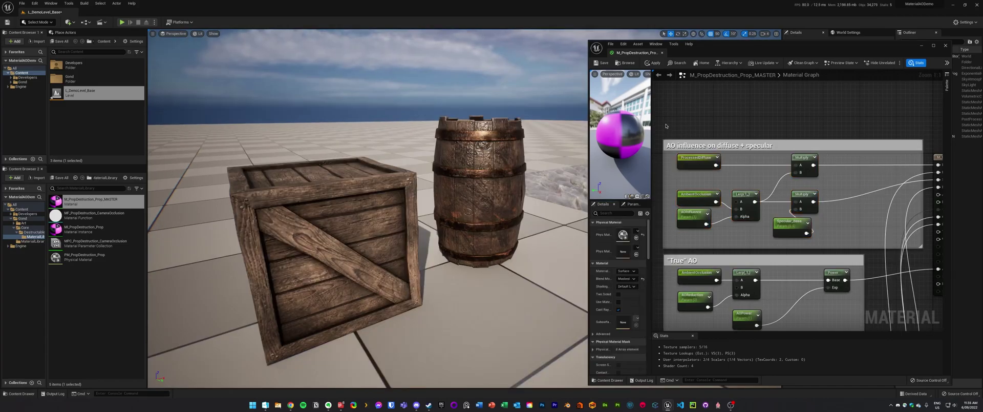
drag(665, 126, 821, 180)
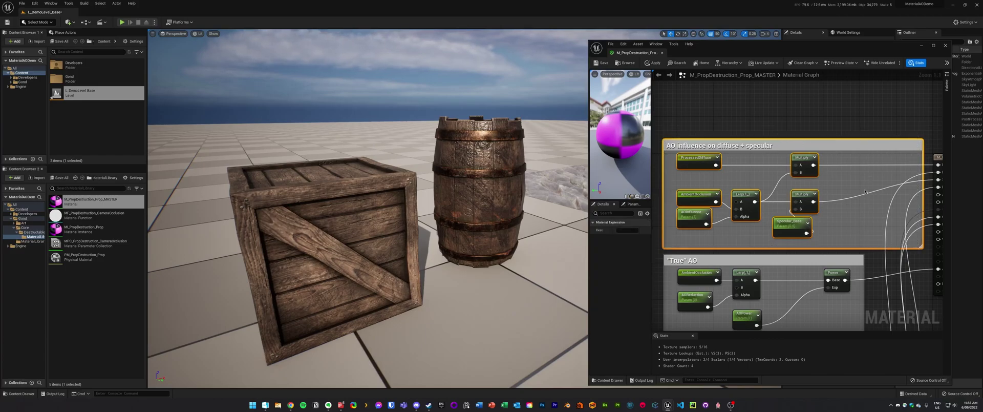
click(842, 236)
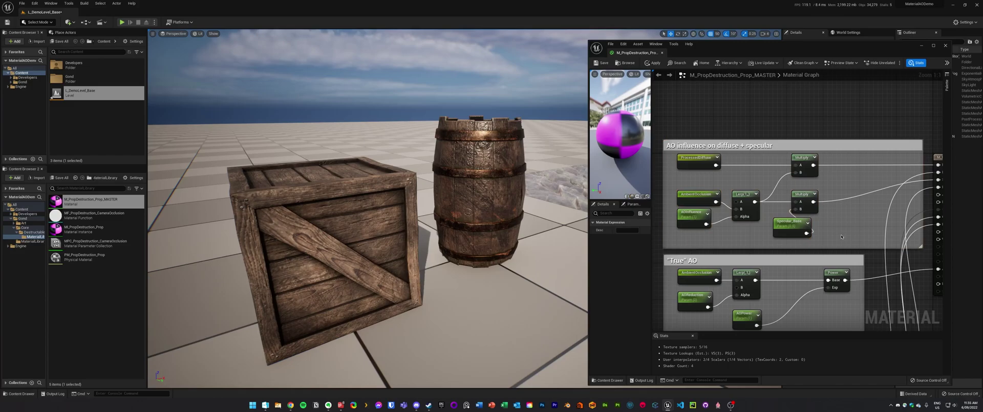
drag(837, 236, 681, 196)
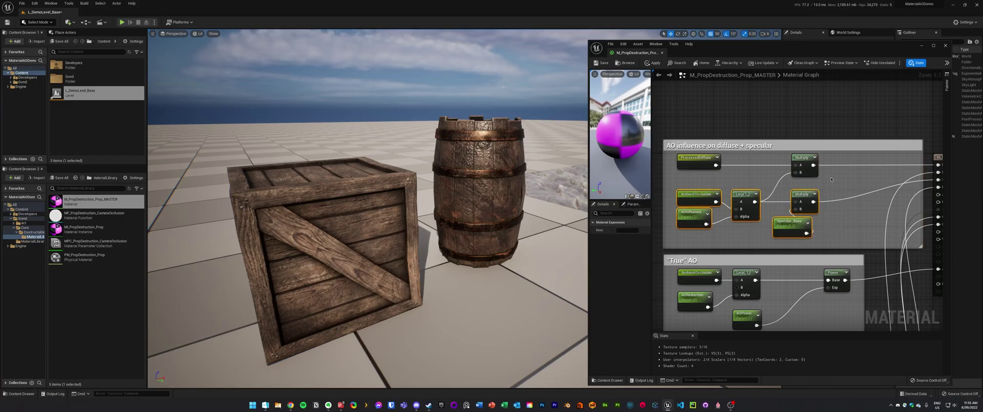
click(847, 179)
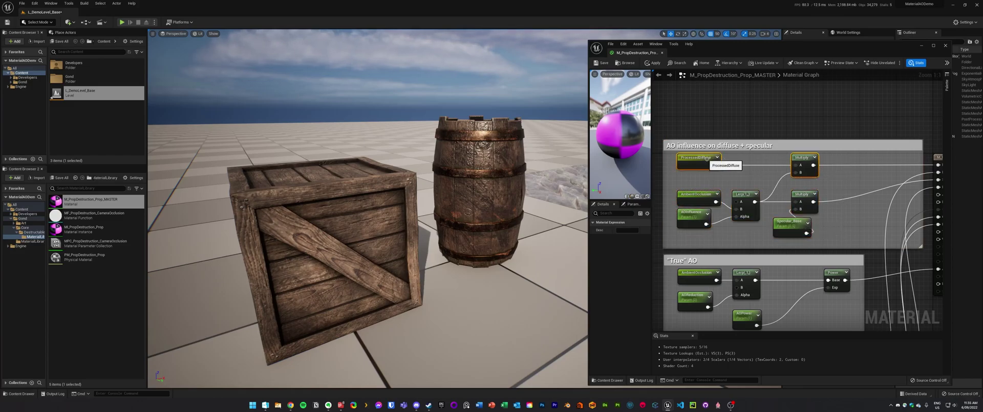
- Trace the material graph from the texture samples through the processing groups to the AO groups and the material output
right_drag(369, 276, 376, 278)
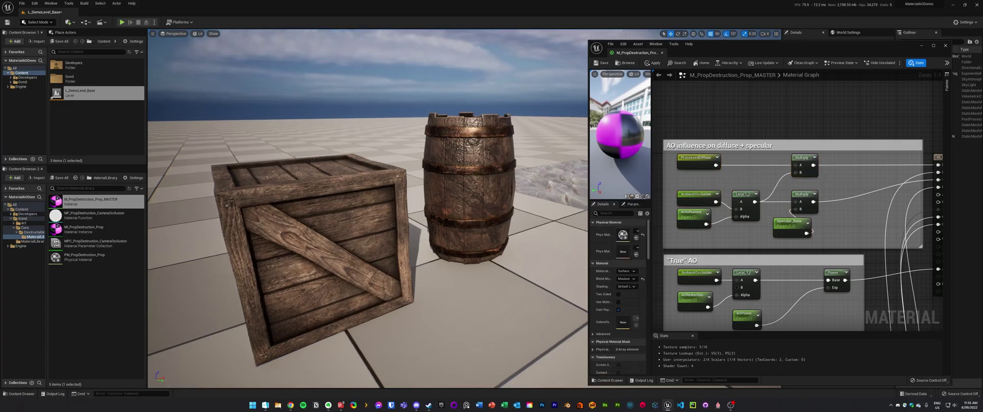
scroll(751, 200, down, 6)
right_drag(751, 199, 826, 191)
scroll(765, 215, up, 5)
right_drag(737, 215, 921, 200)
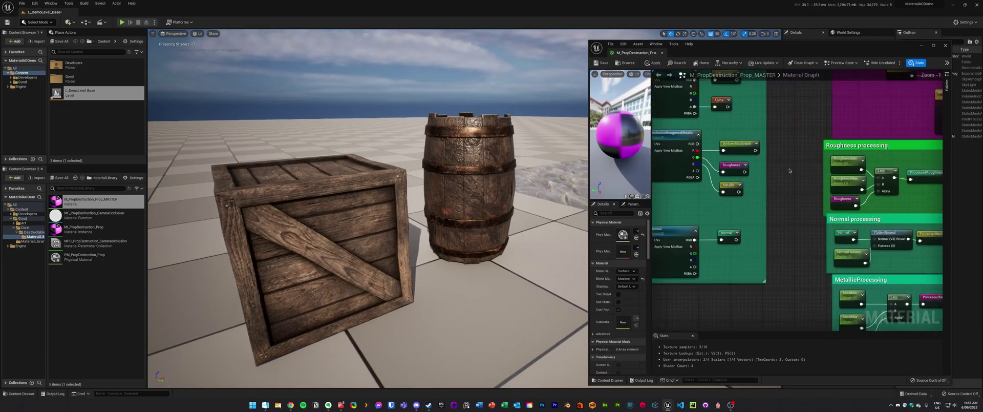
right_drag(817, 147, 675, 248)
right_drag(924, 196, 832, 193)
right_drag(919, 210, 678, 175)
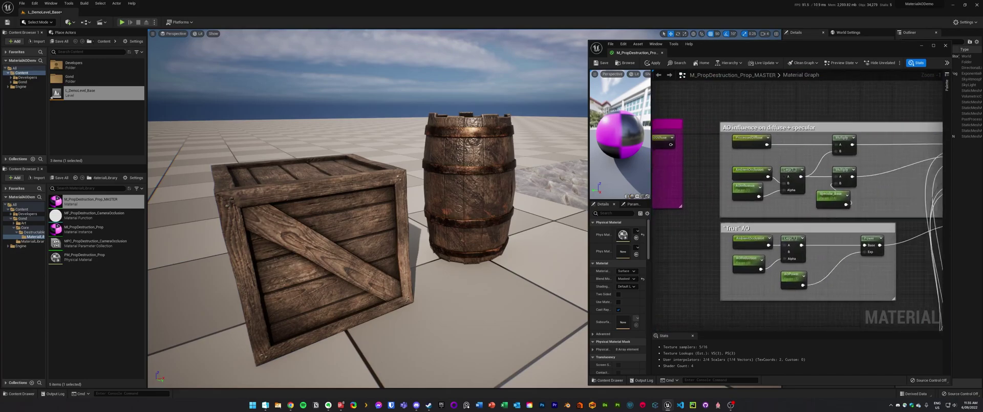
right_drag(831, 176, 765, 168)
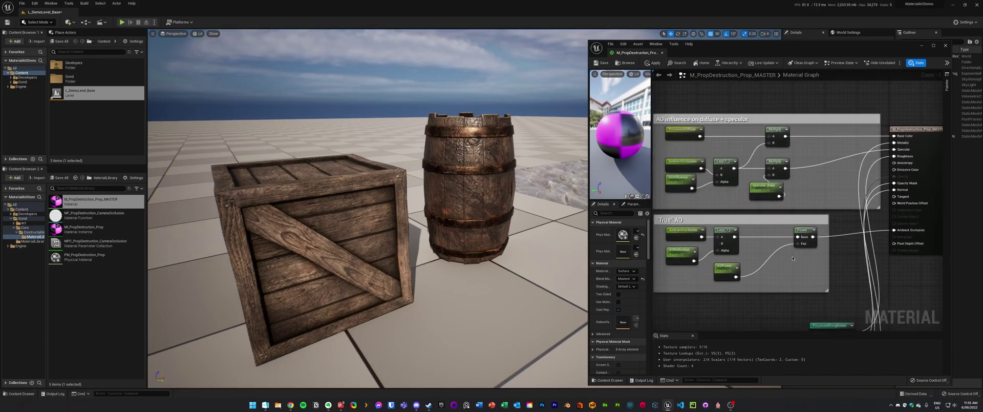
- View the crate and barrel from several distances and angles to judge their overall occlusion
key(s)
mouse_move(471, 243)
right_down()
mouse_move(455, 249)
mouse_move(466, 247)
right_up()
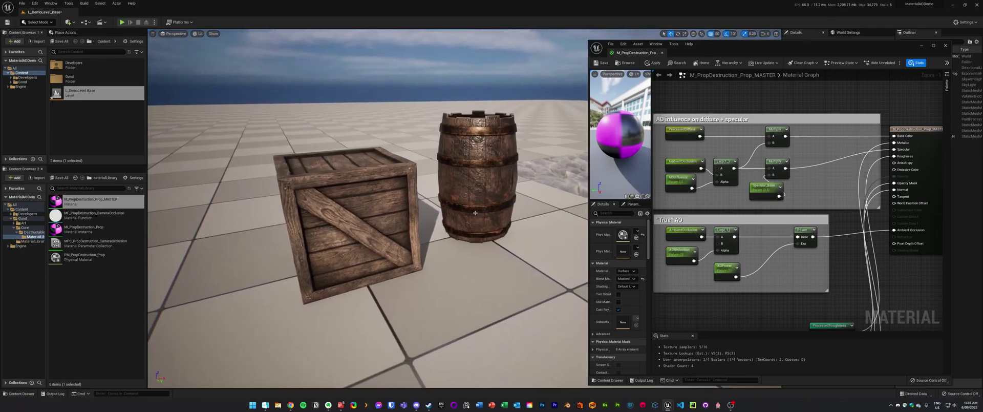
right_drag(475, 212, 464, 233)
key(w)
right_drag(367, 208, 396, 209)
right_drag(444, 236, 458, 240)
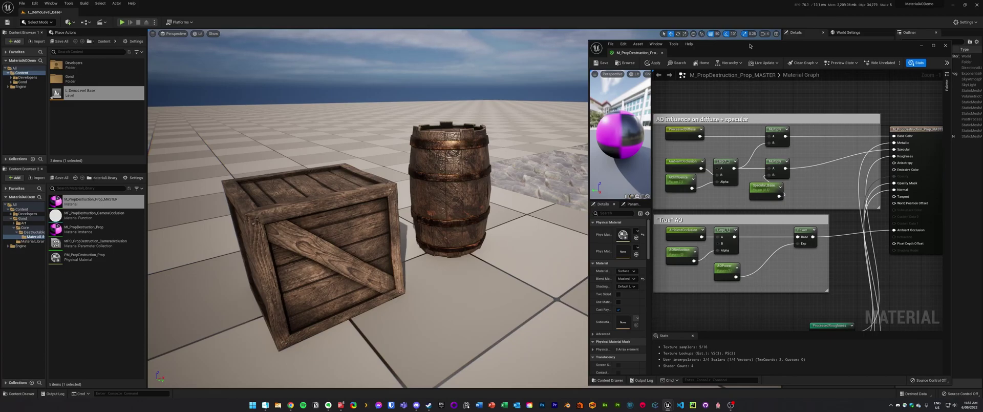
- Move the material editor out of the way, select the PostProcessVolume, and look through its global illumination and reflection settings
drag(750, 45, 665, 326)
double_click(934, 118)
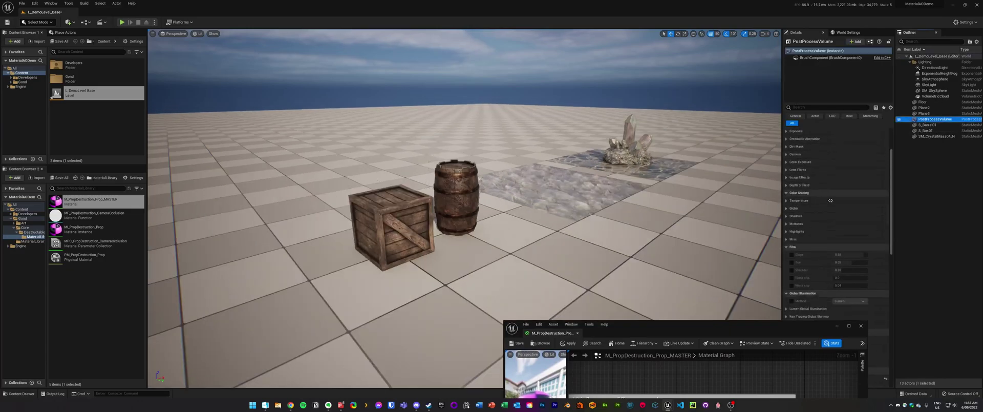
scroll(830, 200, down, 3)
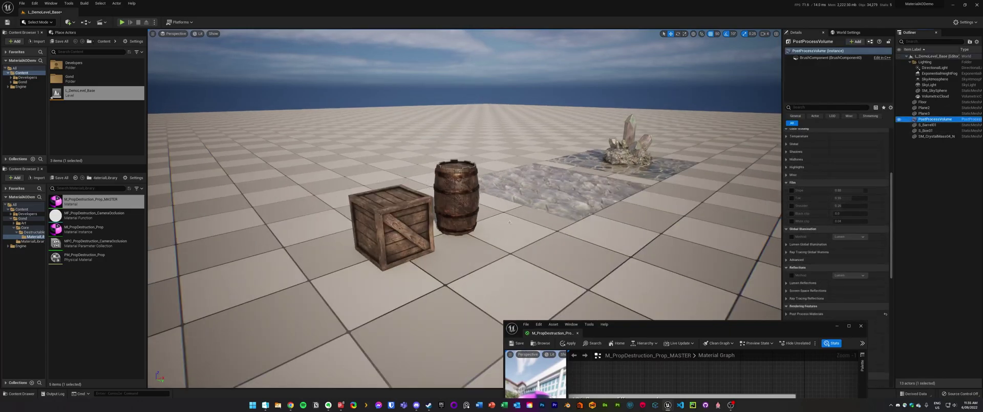
scroll(509, 221, up, 4)
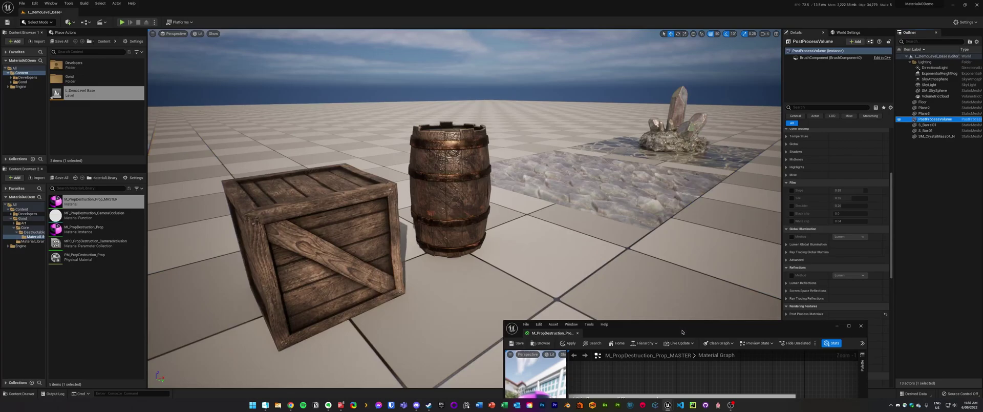
- Bring the material editor into view to recheck its AO groups, and move it back out of the way
drag(682, 332, 738, 39)
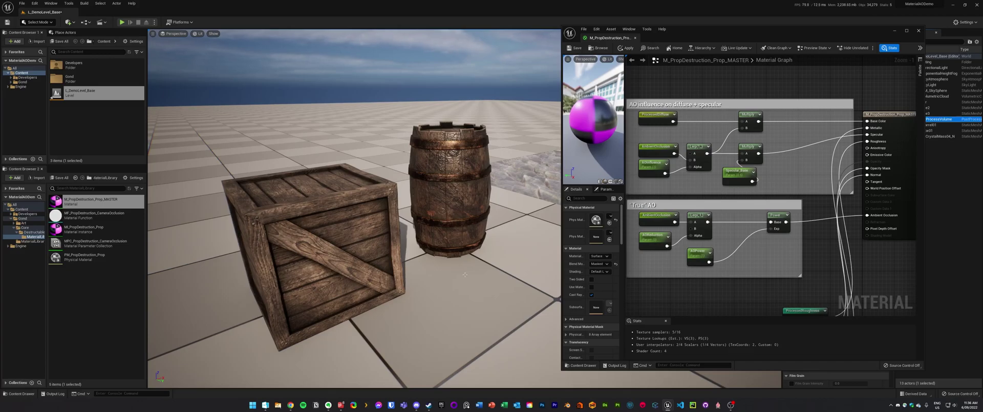
drag(697, 31, 636, 304)
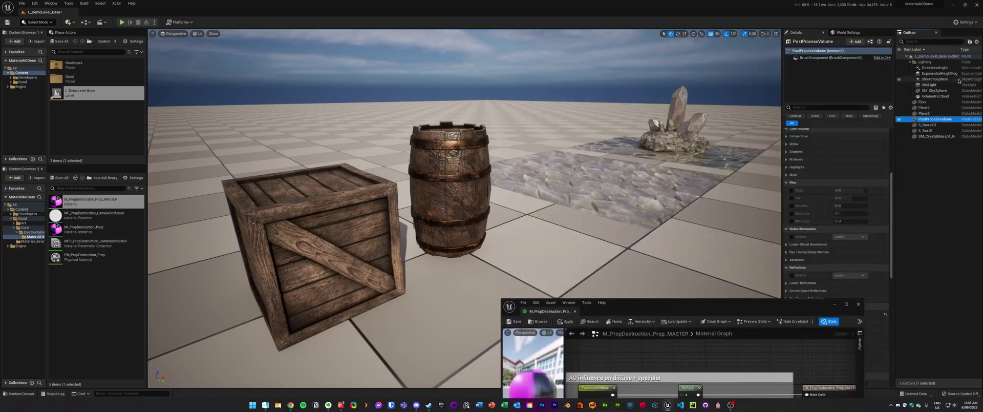
- Go through the Lighting folder's actors, checking DirectionalLight, ExponentialHeightFog, SkyAtmosphere and SkyLight individually, and clear the selection
click(935, 67)
shift+click(934, 96)
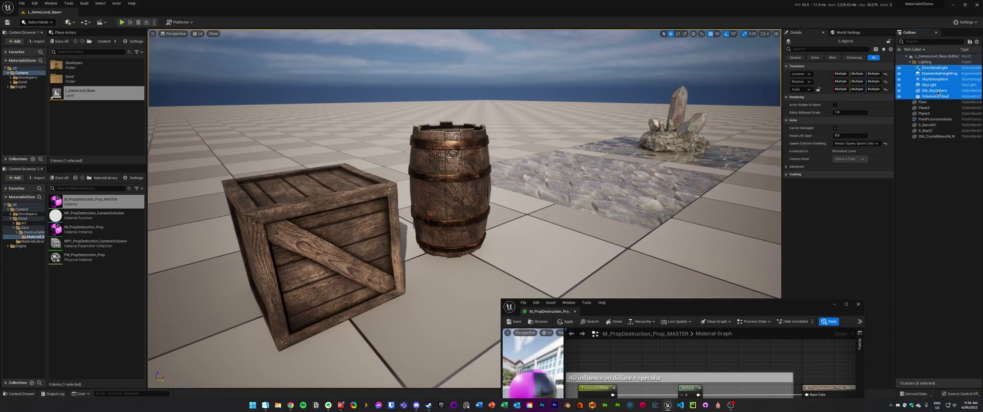
click(934, 67)
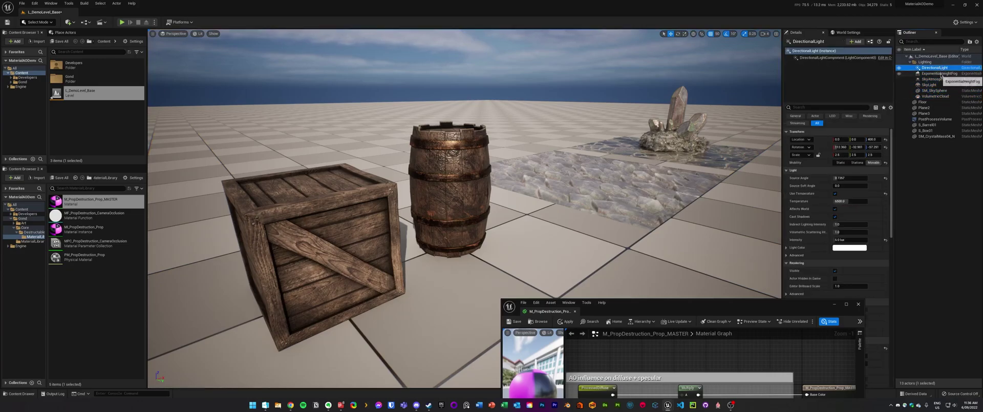
click(939, 74)
click(940, 80)
click(940, 85)
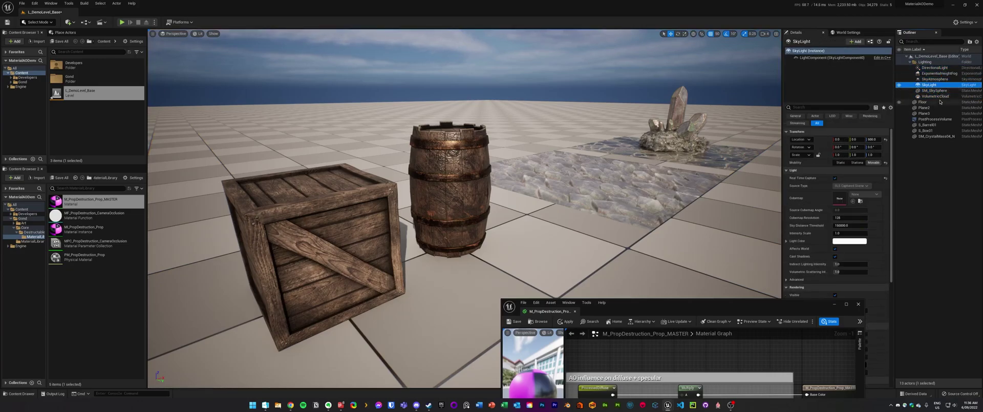
right_drag(717, 169, 727, 179)
click(942, 157)
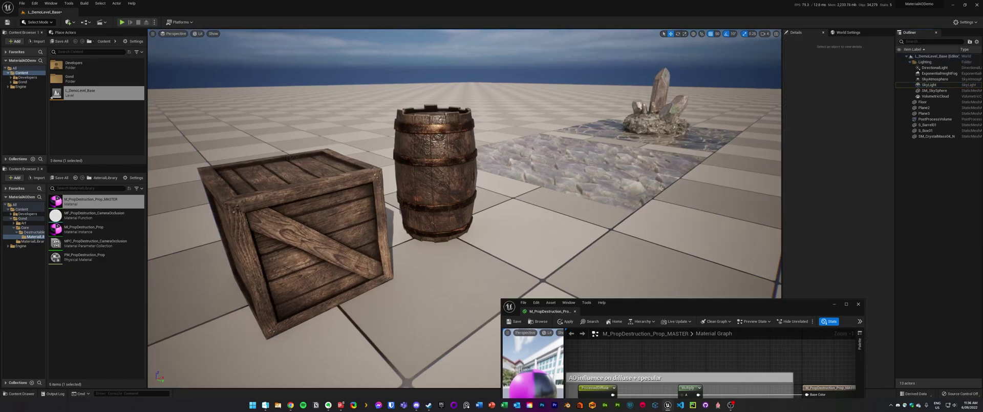
right_drag(661, 188, 658, 186)
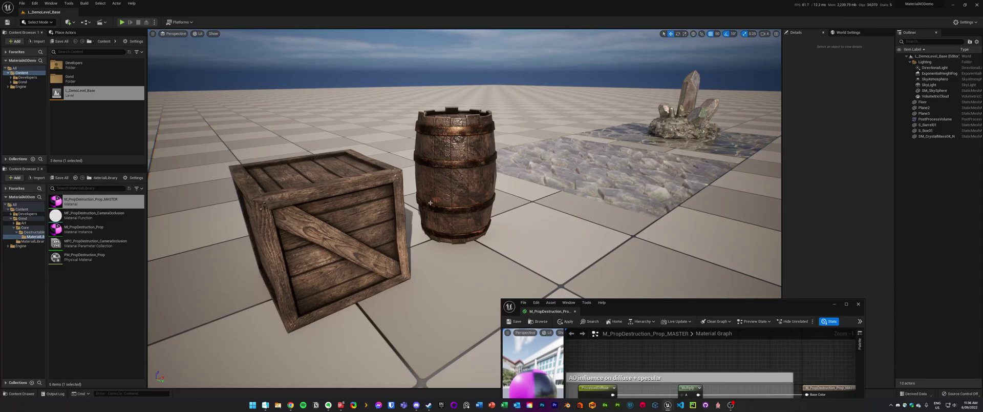
- Check the DirectionalLight and VolumetricCloud actors in the Outliner, and clear the selection
click(935, 67)
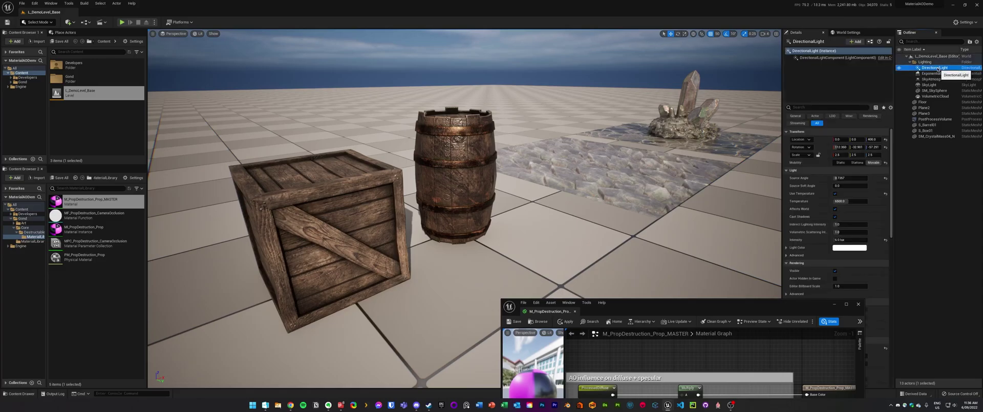
click(935, 96)
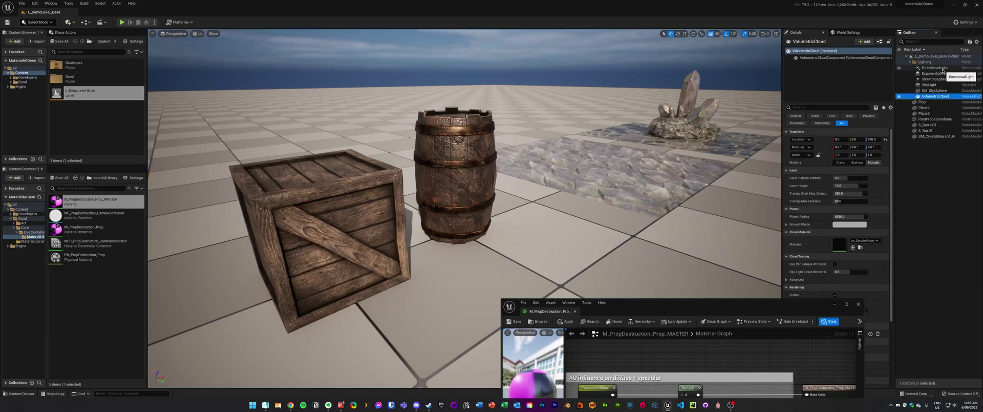
click(936, 250)
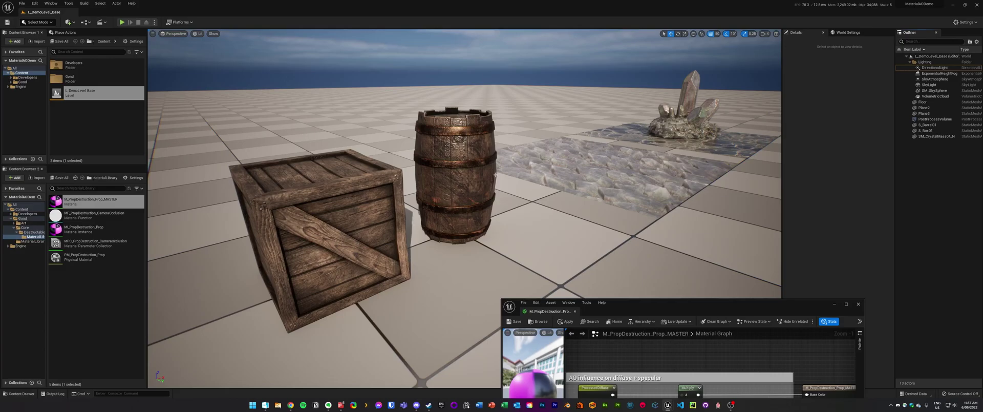
- Rotate the sun through several angles until the crate and barrel's front sides are shaded and their shadows fall behind them, and save the level
right_drag(508, 174, 513, 179)
key(ctrl+l)
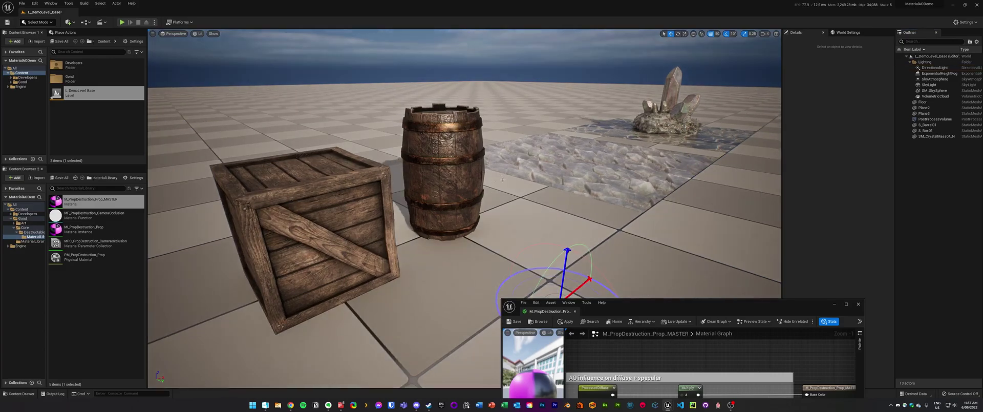
key(ctrl+l)
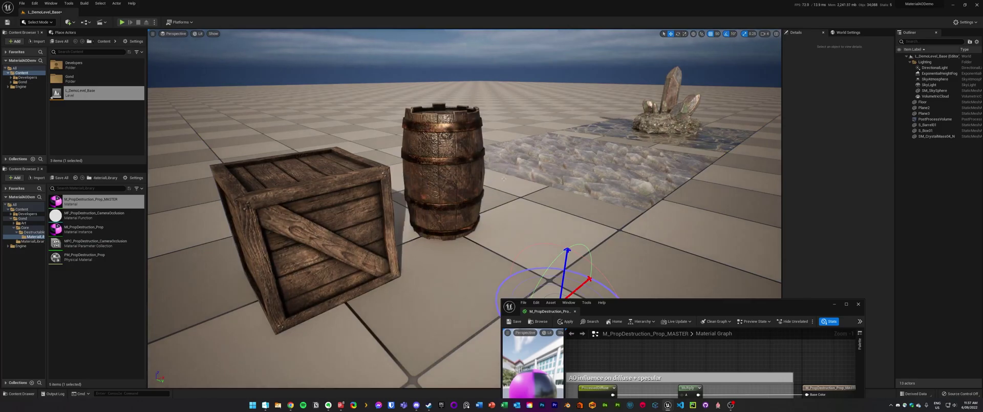
key(ctrl+l)
key(ctrl+l)
key(ctrl+l)
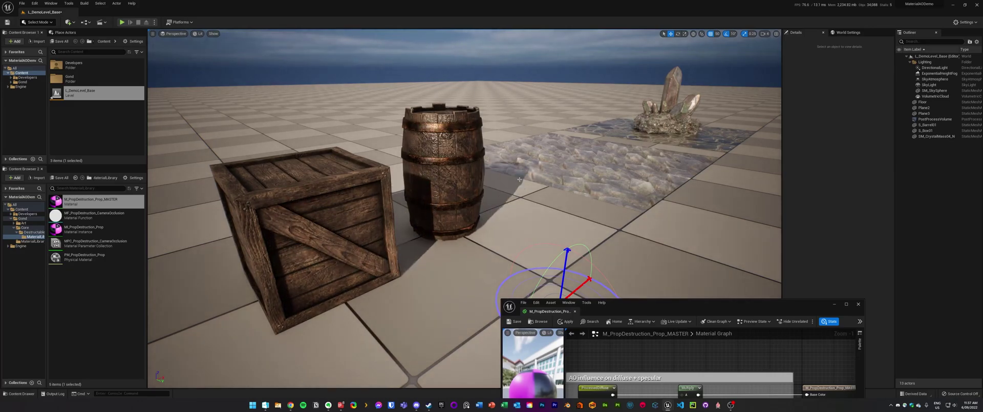
key(ctrl+l)
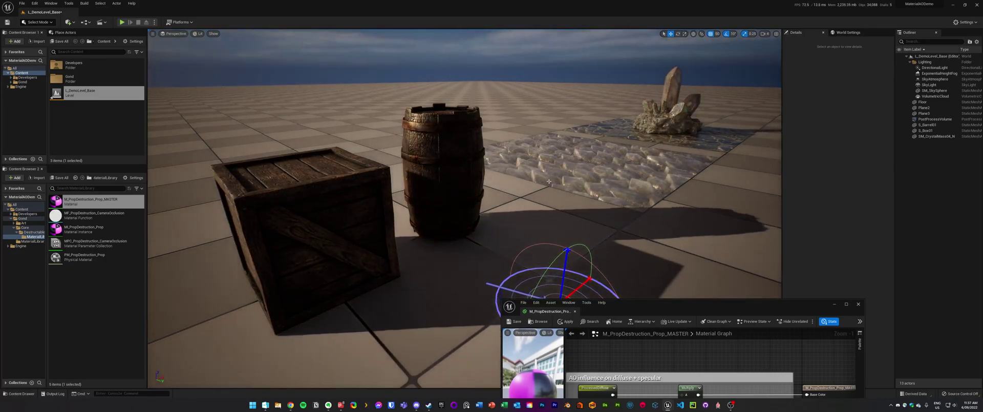
key(ctrl+l)
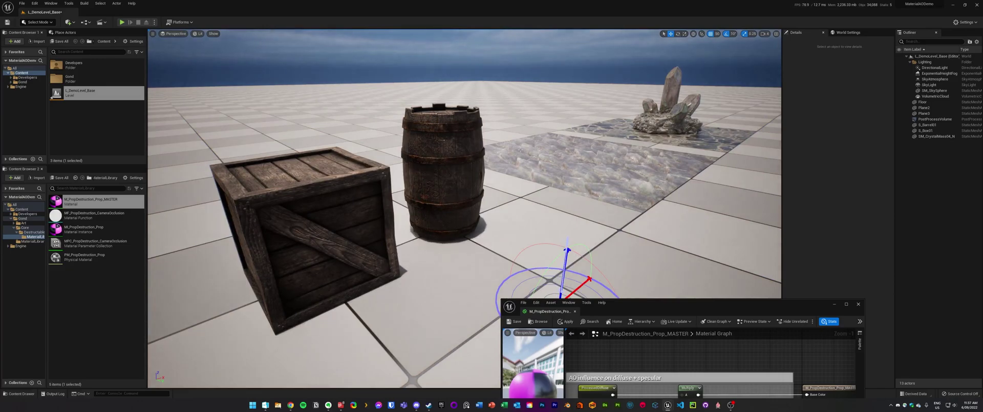
key(ctrl+l)
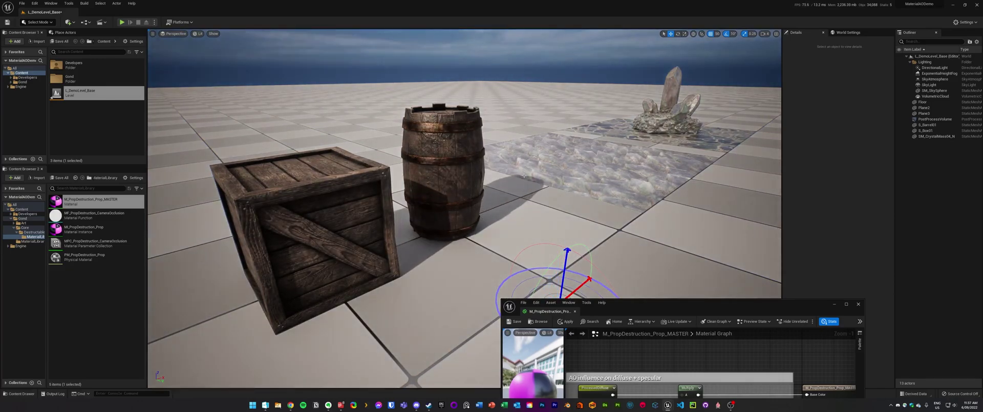
key(ctrl+l)
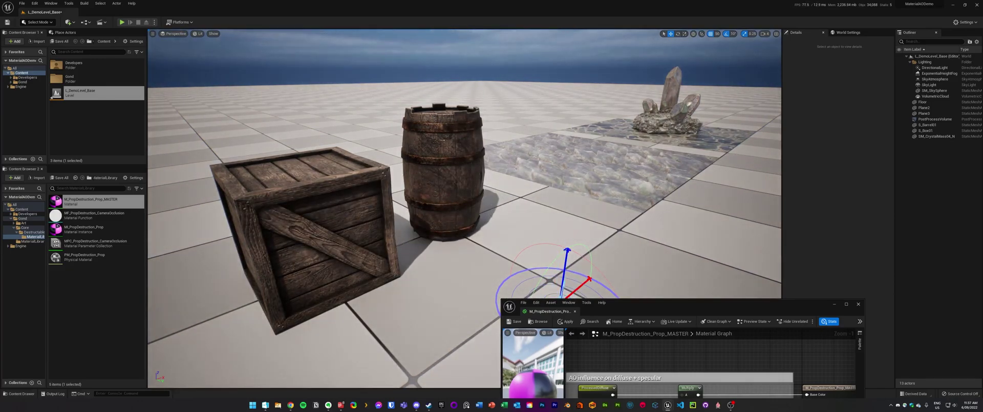
key(ctrl+l)
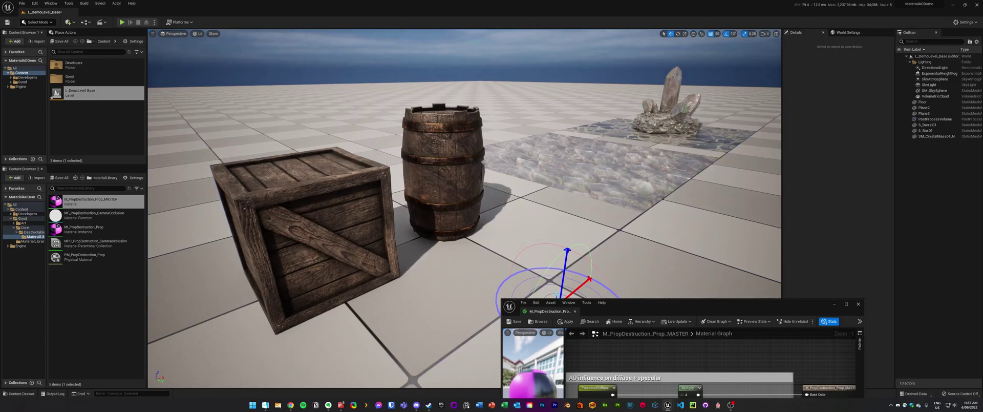
mouse_move(508, 165)
right_down()
mouse_move(494, 165)
mouse_move(522, 162)
right_up()
key(ctrl+s)
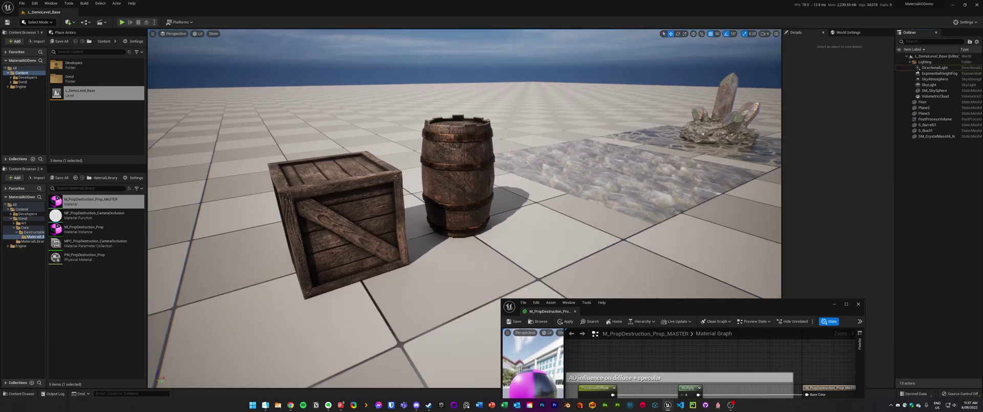
drag(601, 176, 624, 168)
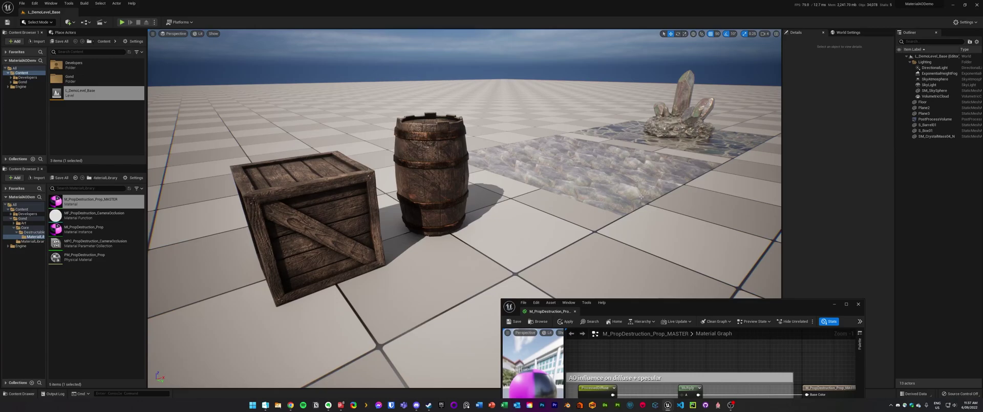
right_drag(641, 196, 651, 200)
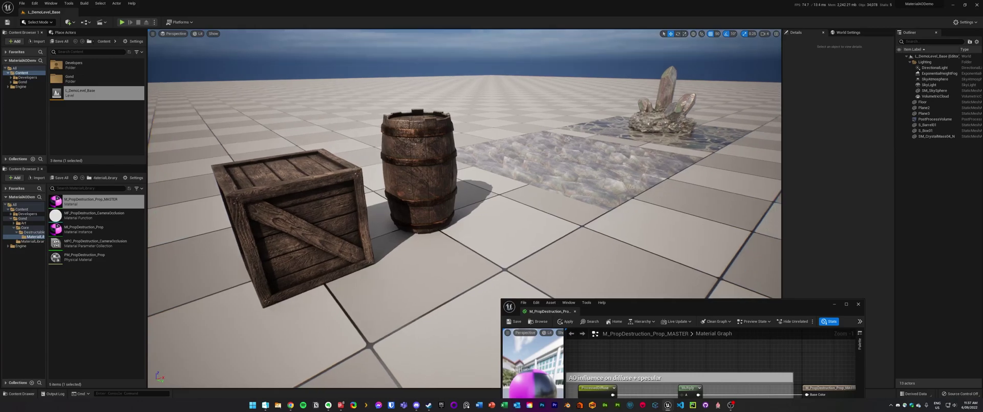